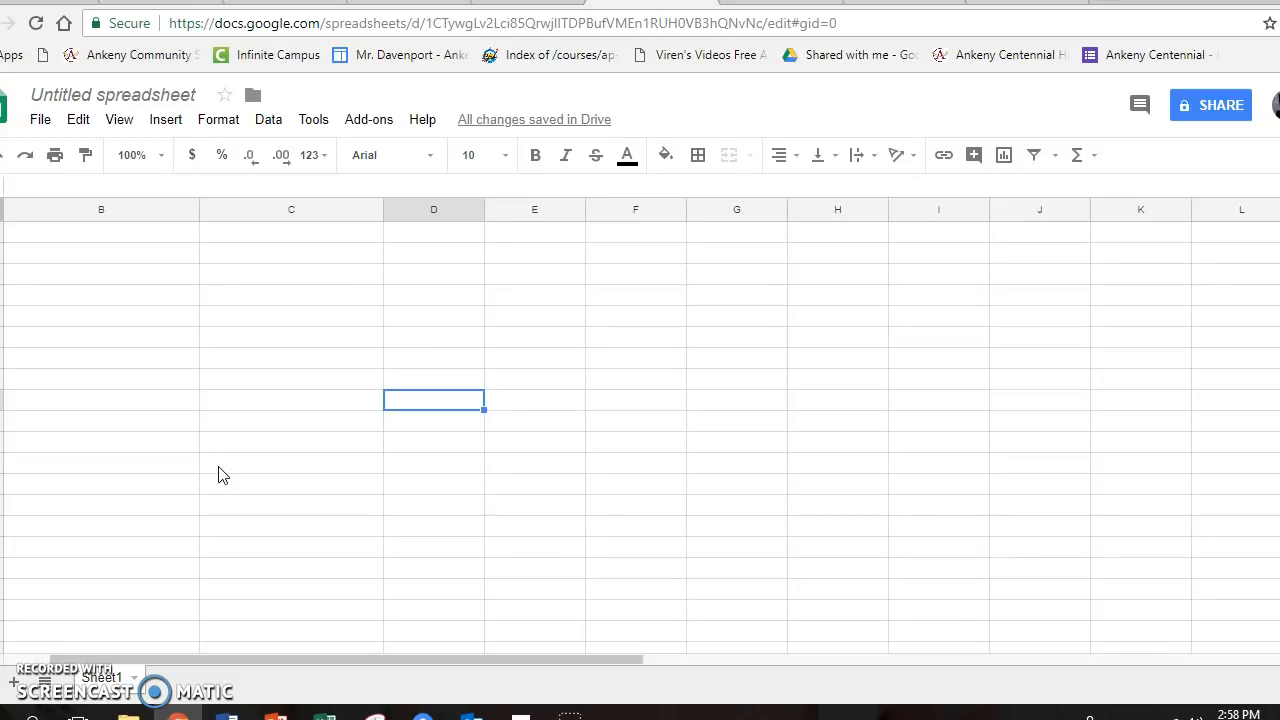
Rename the untitled spreadsheet as "INV - Lab A"
click(197, 97)
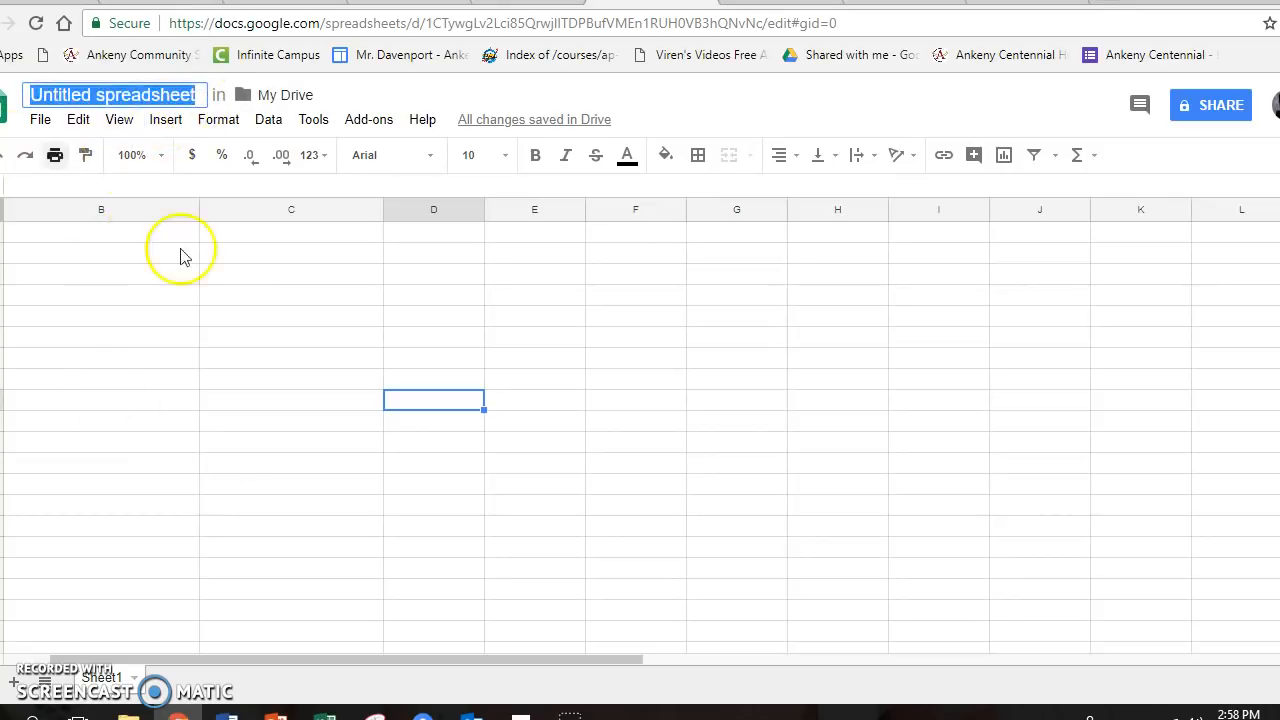
text(INV - Lab A)
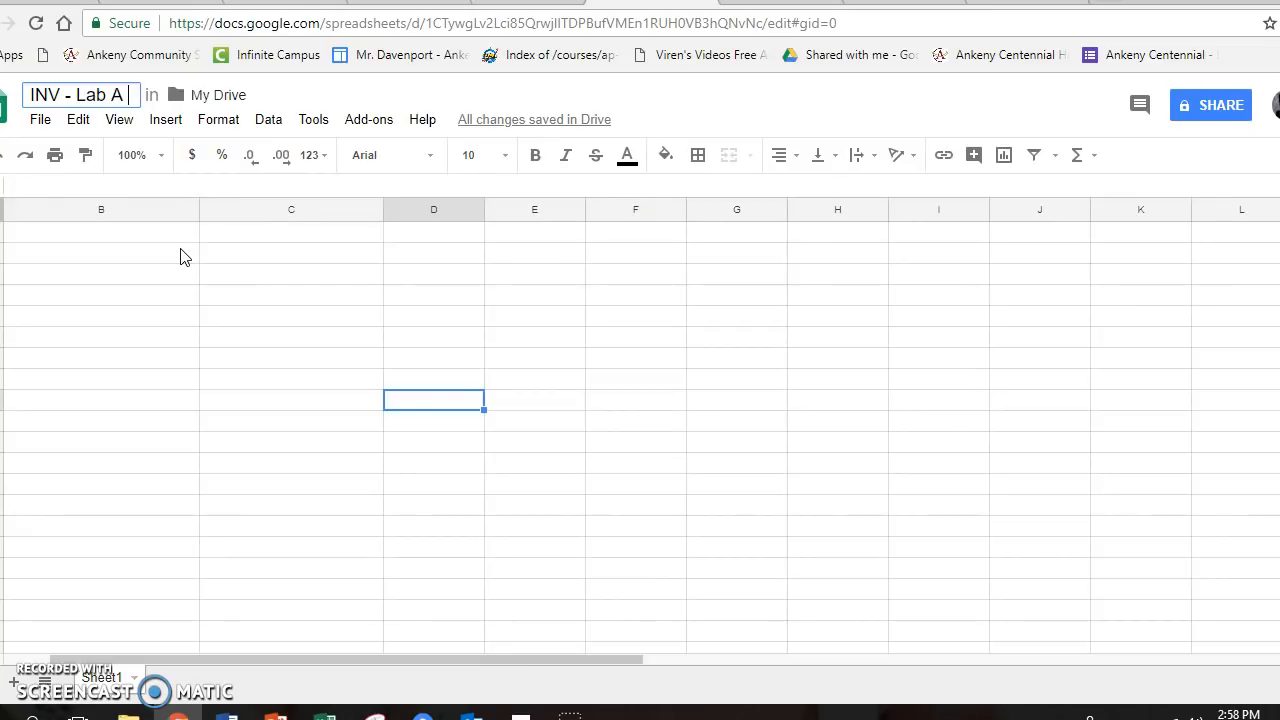
Enter the column headers "Independent Variable (units)" in B1 and "Dependent Variable (units)" in C1
click(127, 240)
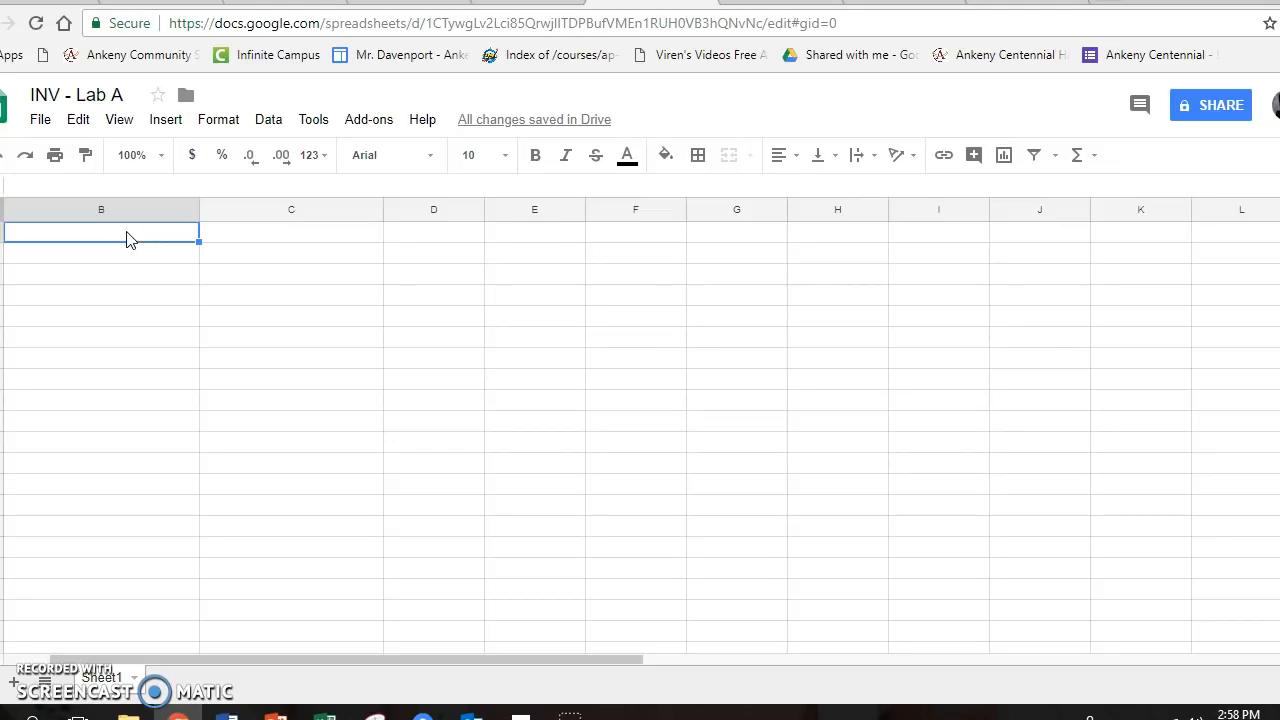
text(I)
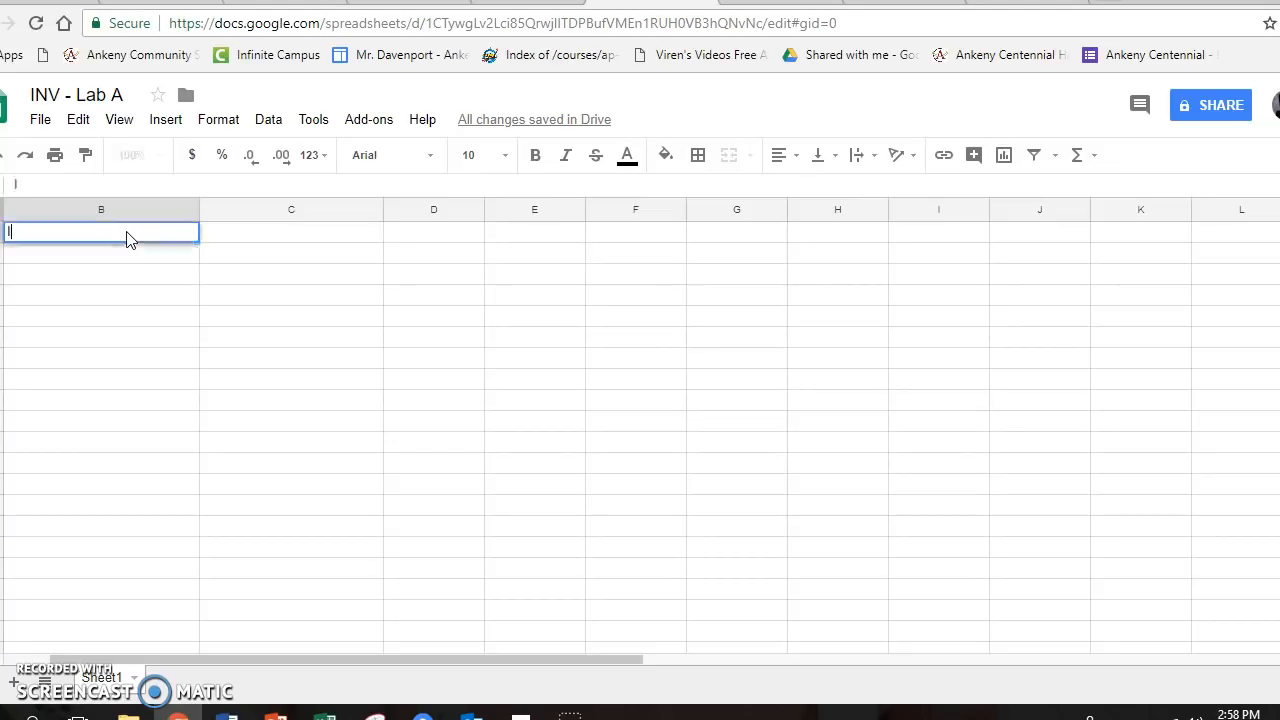
text(ndependent )
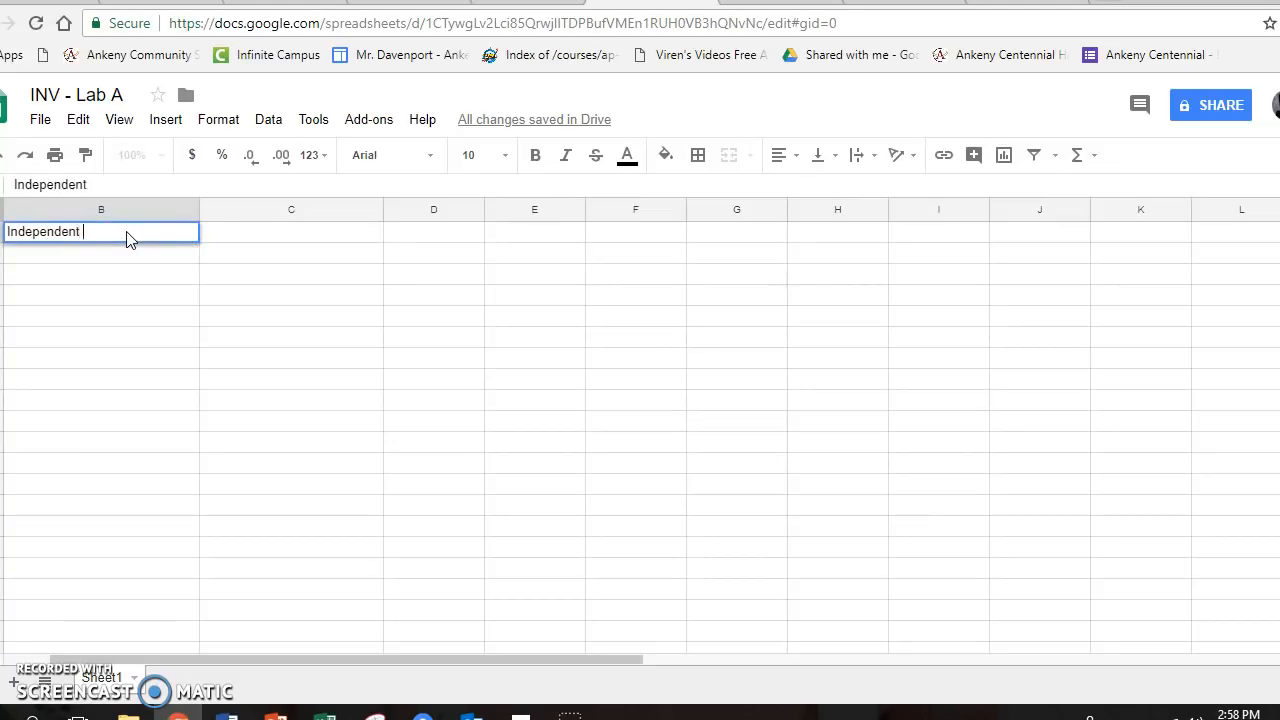
text(Variable (units))
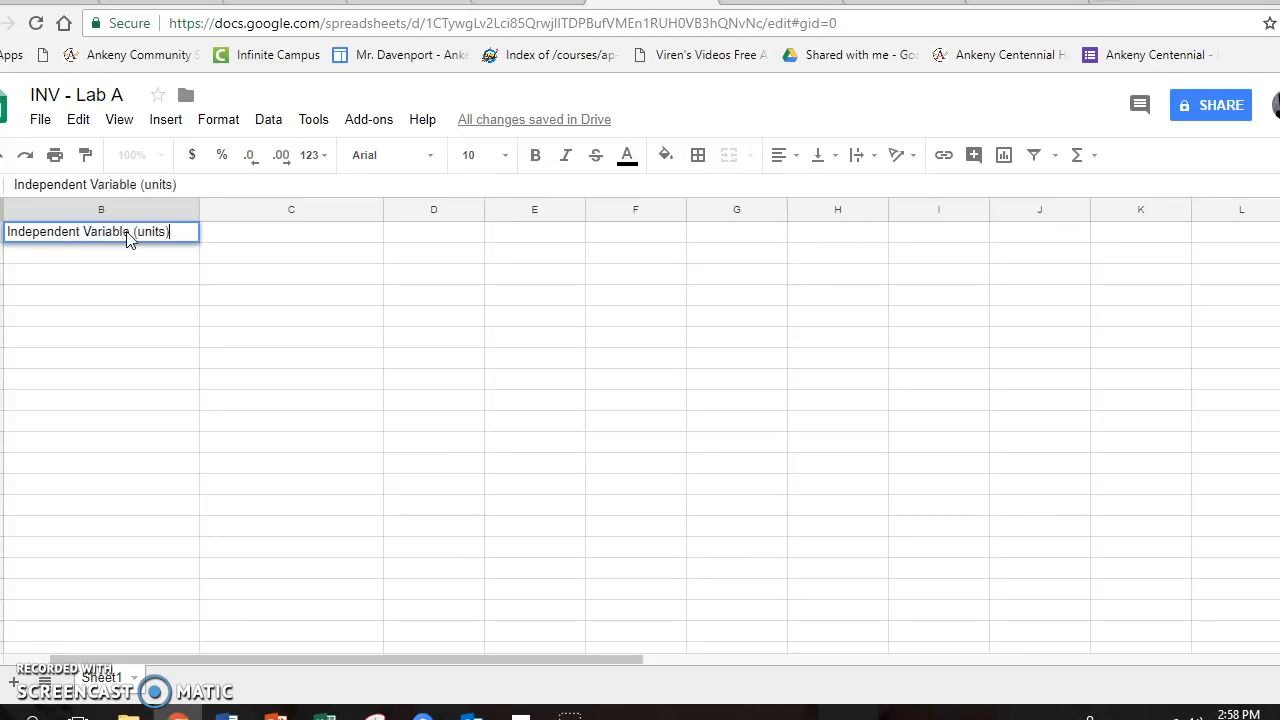
key(Tab)
text(Depe)
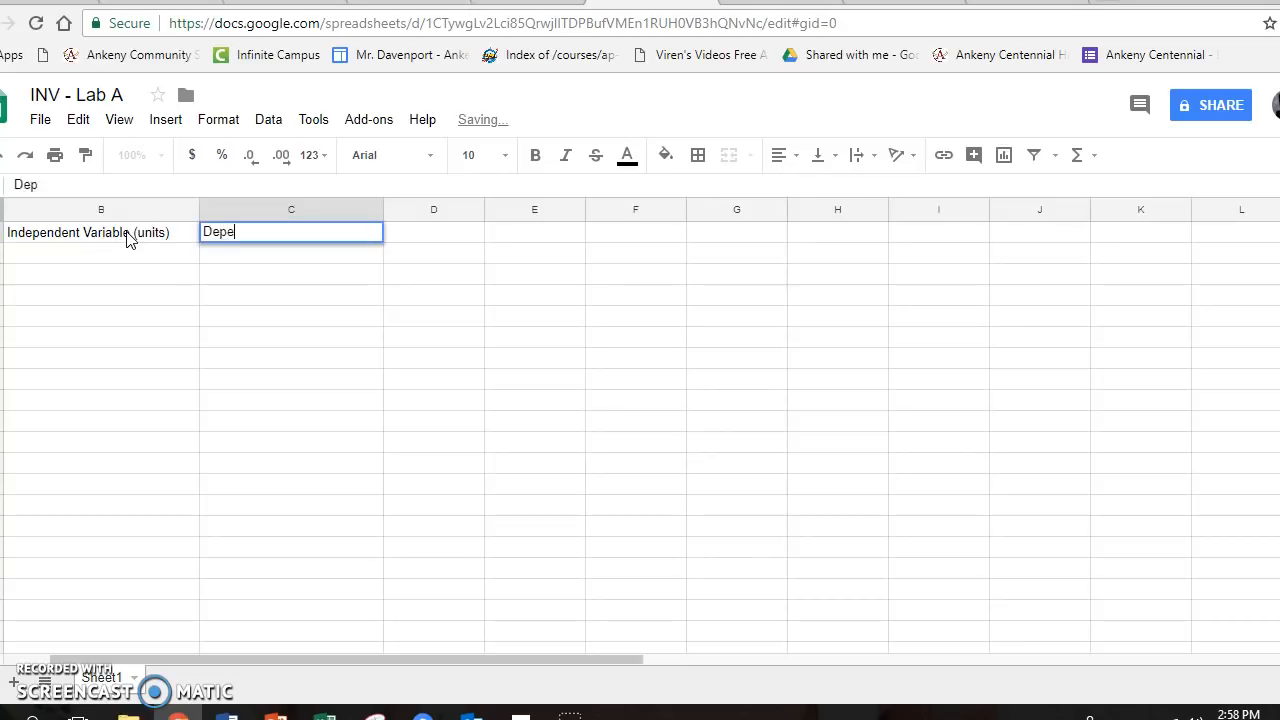
text(ndent V)
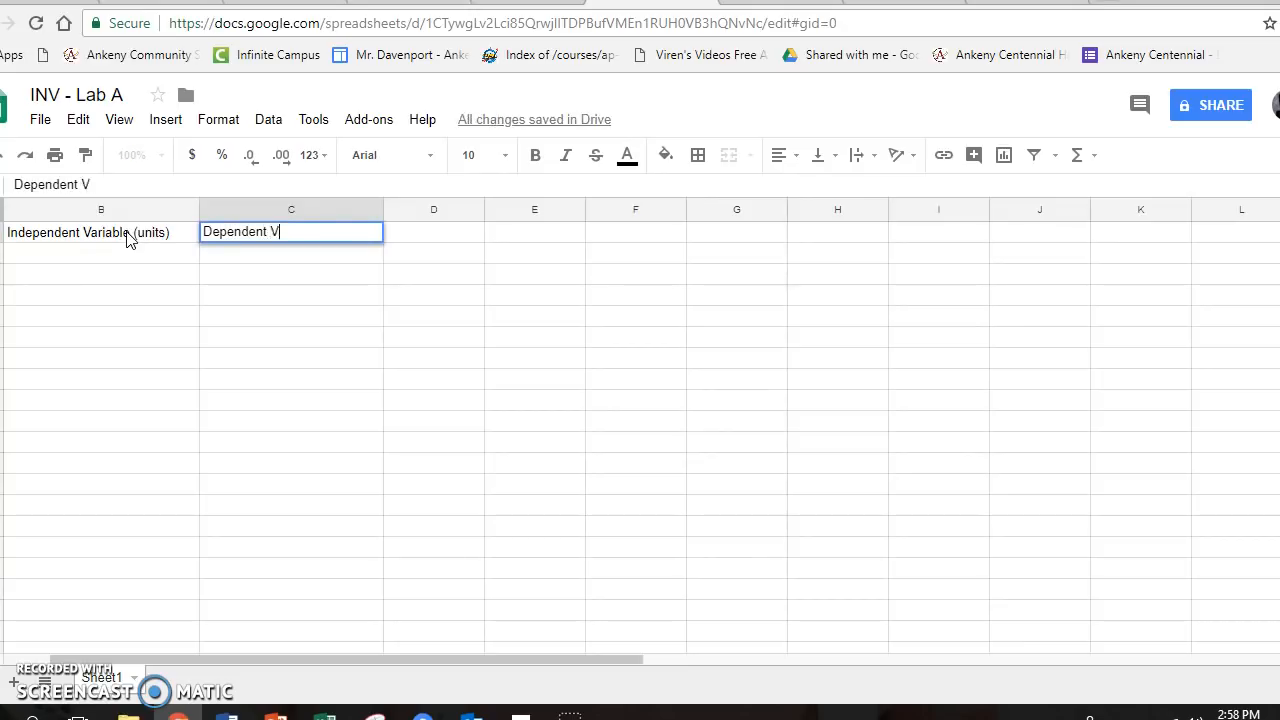
text(ariable (units))
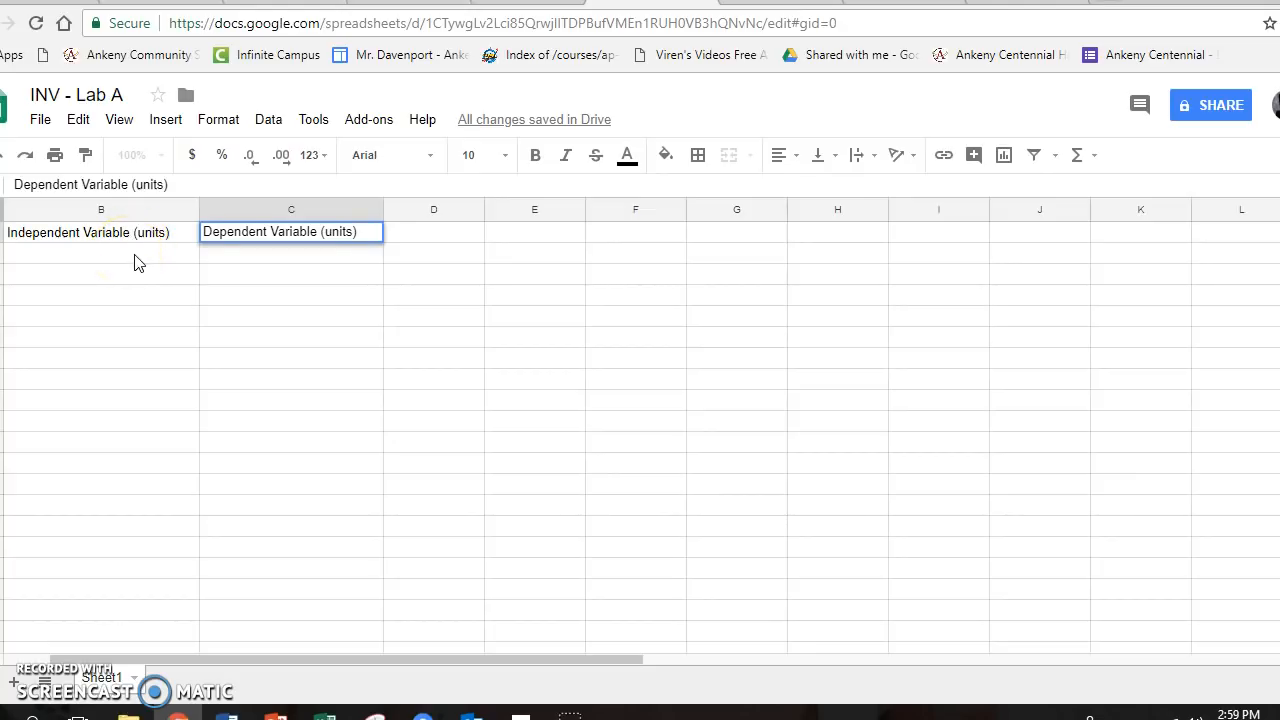
Fill the independent variable column from B2 down to B7 with 5, 10, 15, 20, 30 and 60
click(133, 258)
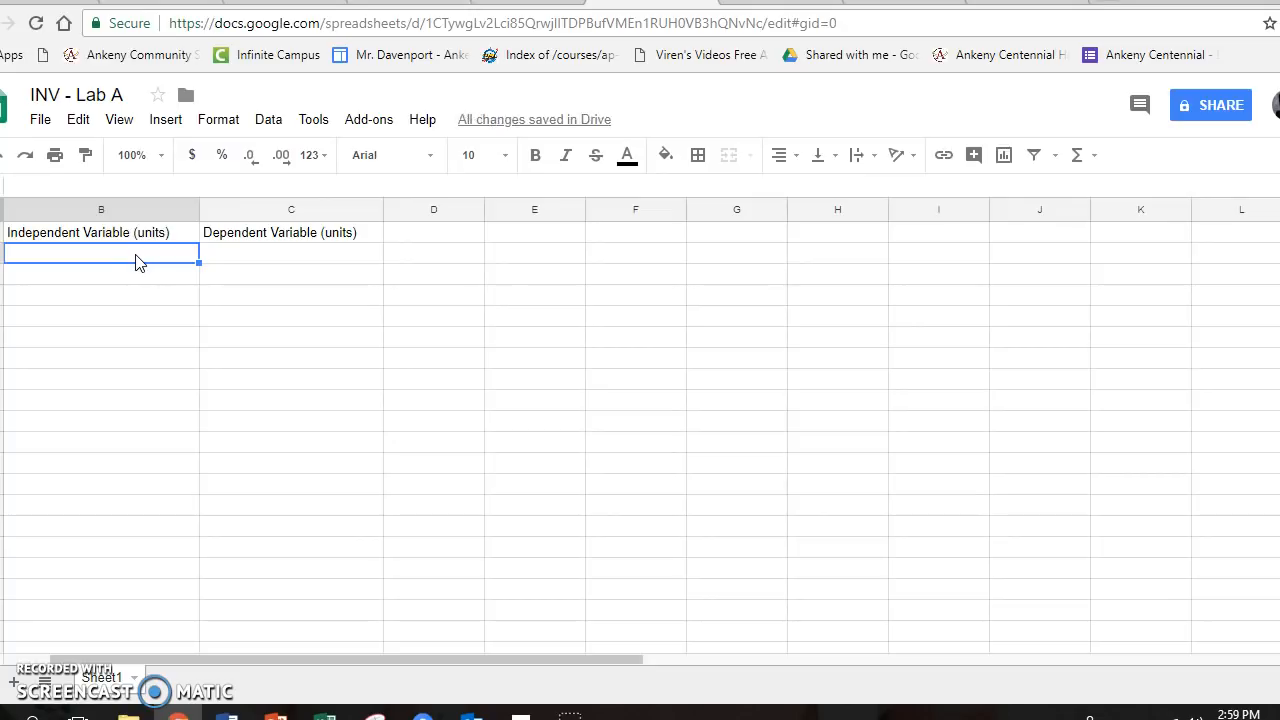
text(5)
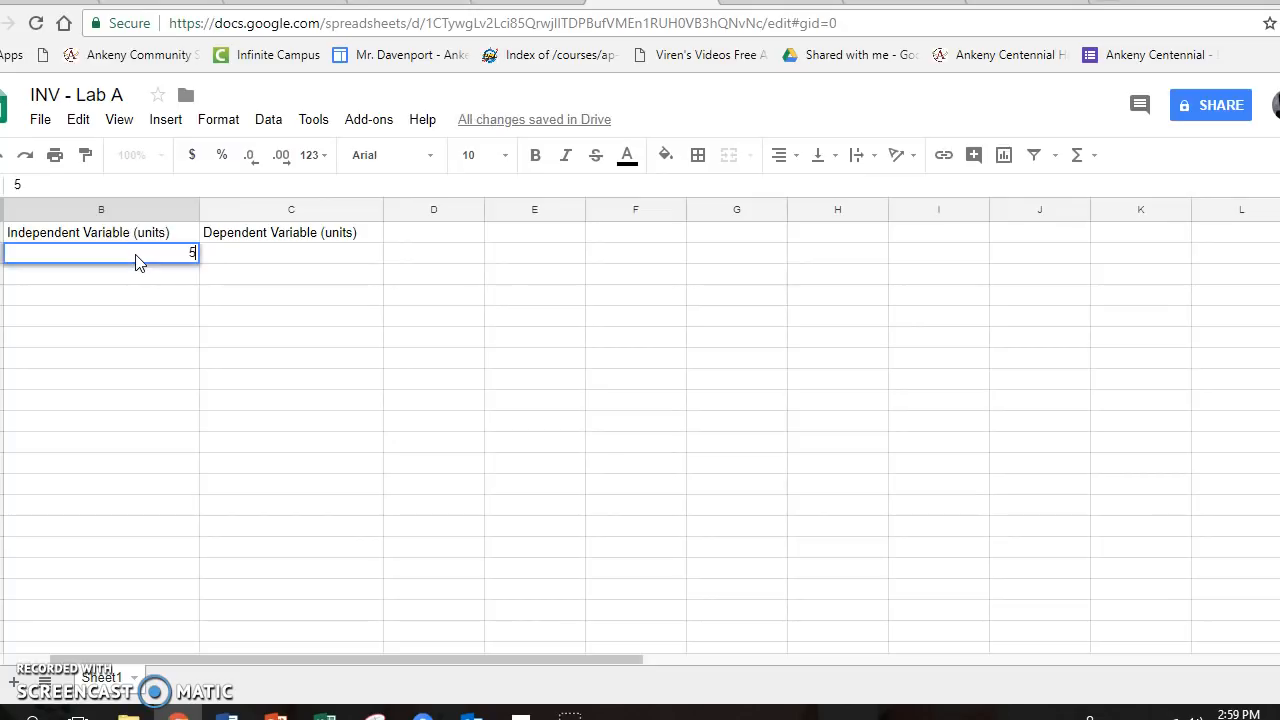
key(Return)
text(10)
key(Return)
text(15)
key(Return)
text(20)
key(Return)
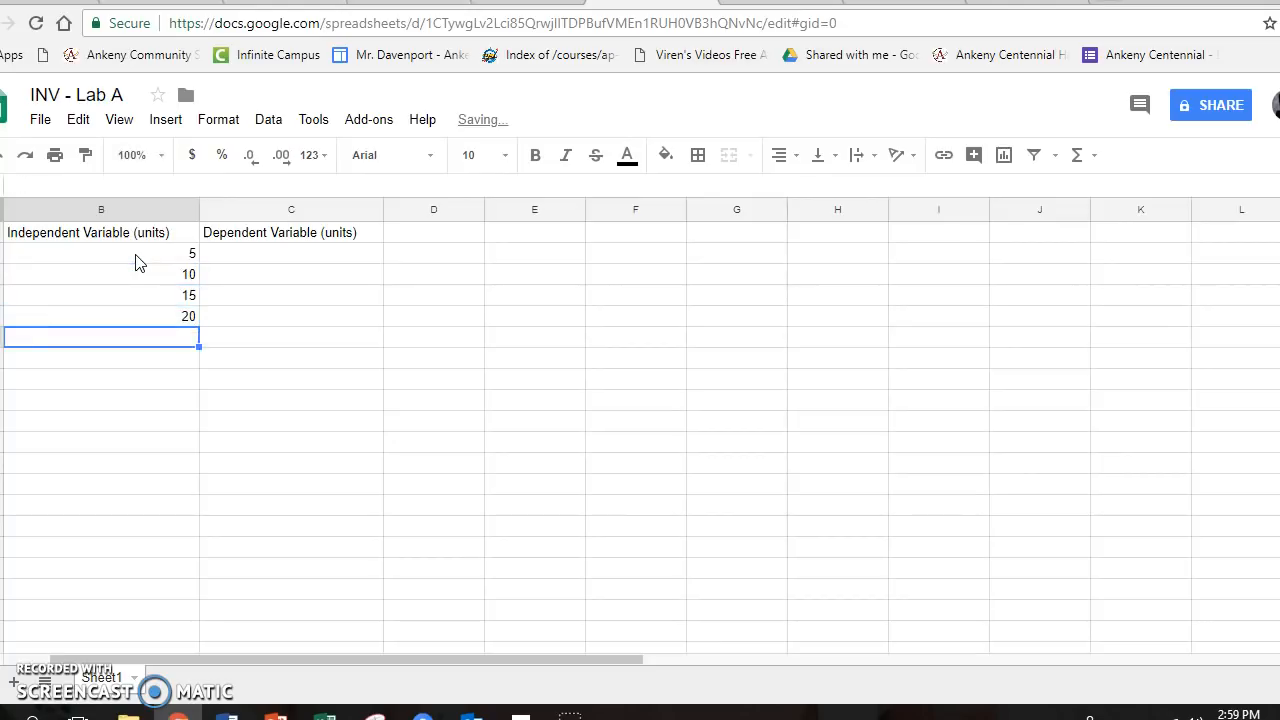
text(30)
key(Return)
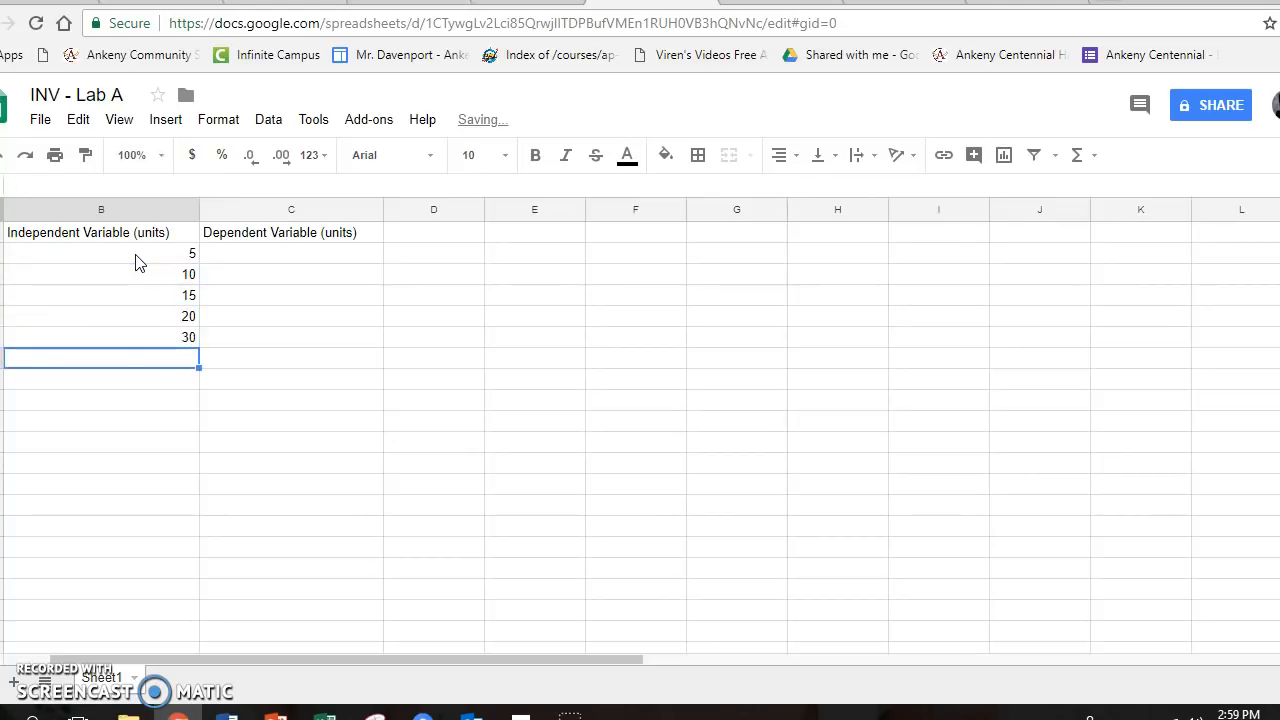
text(60)
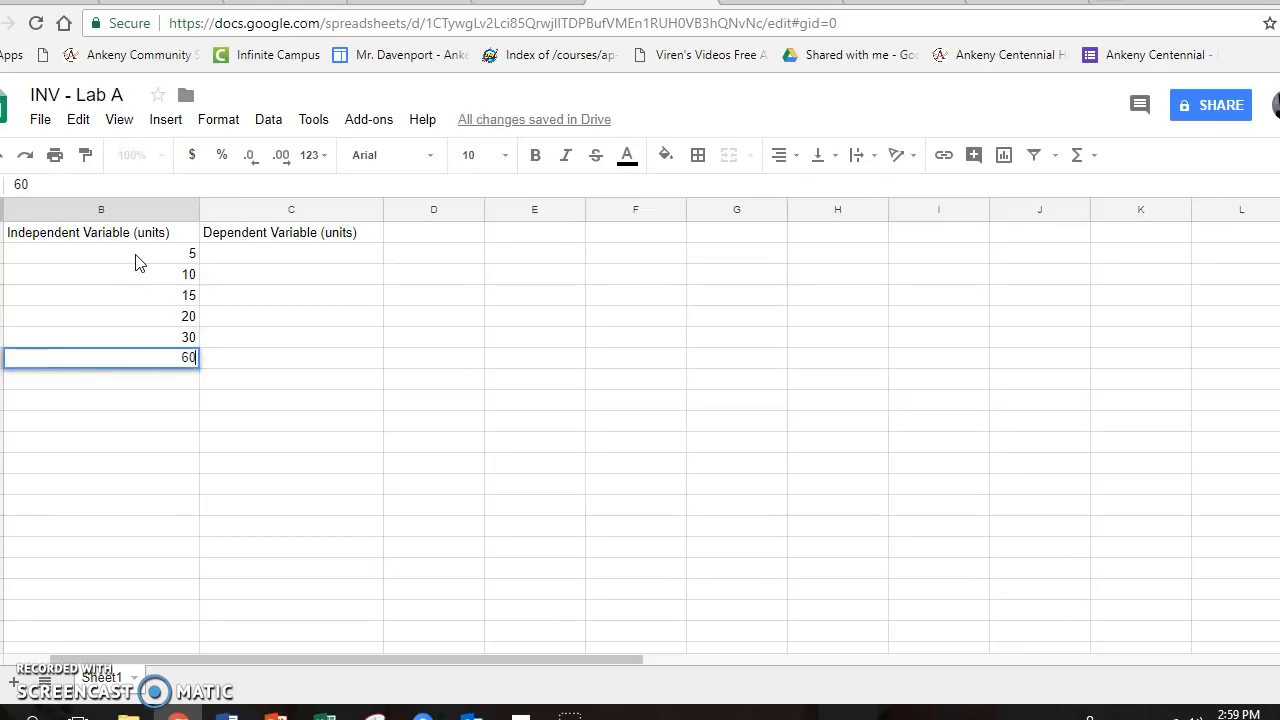
Fill the dependent variable column from C2 down to C7 with 2.4, 4.8, 7.4, 9.5, 14.6 and 29.1
click(300, 258)
text(2.4)
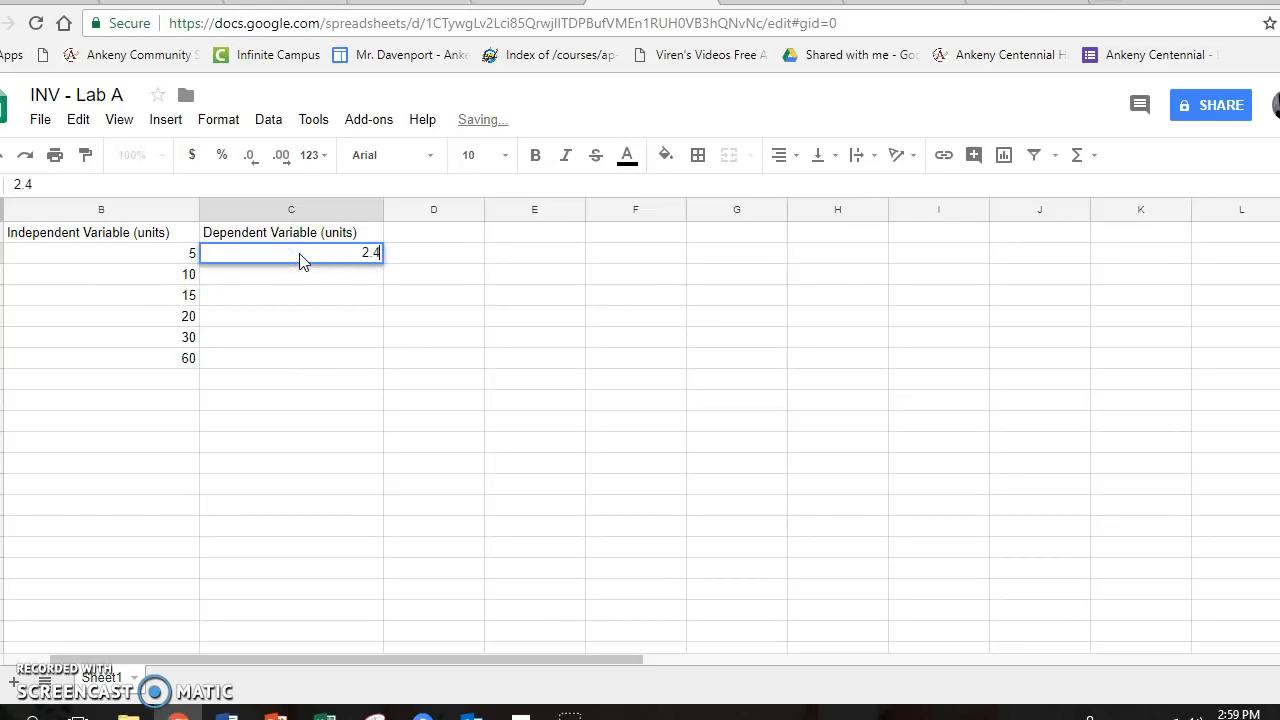
key(Return)
text(4.8)
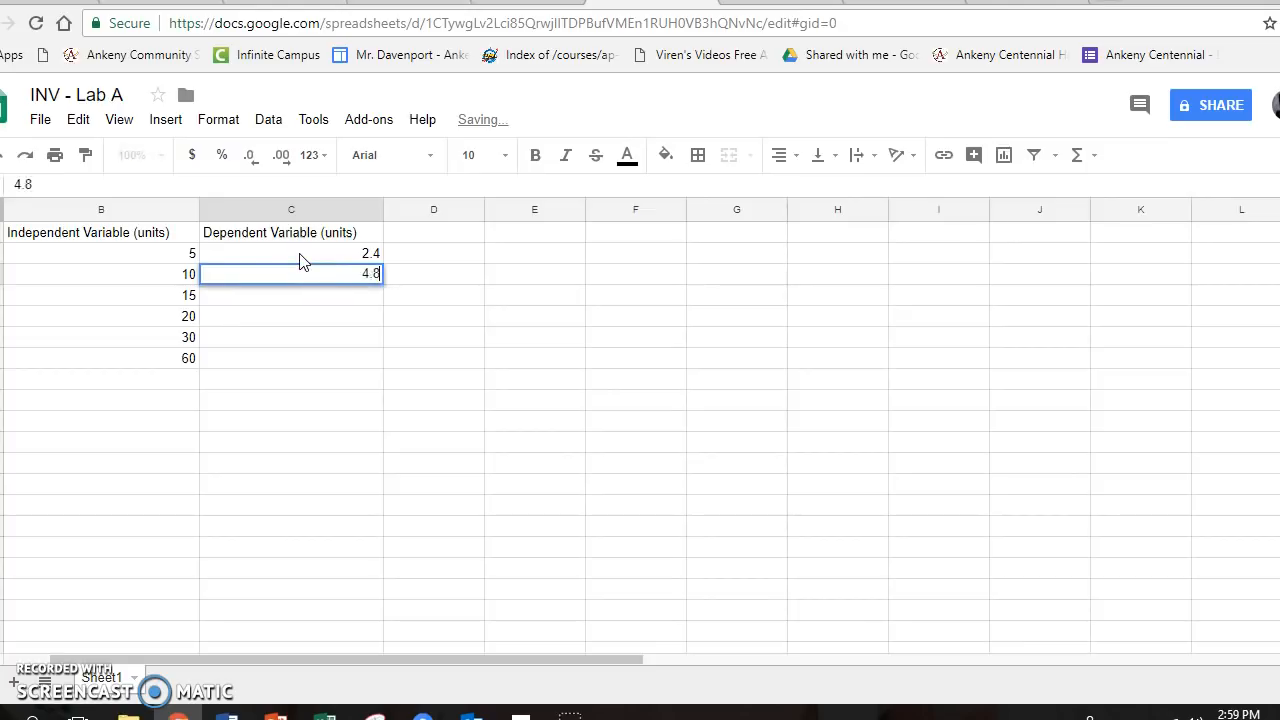
key(Return)
text(7.4)
key(Return)
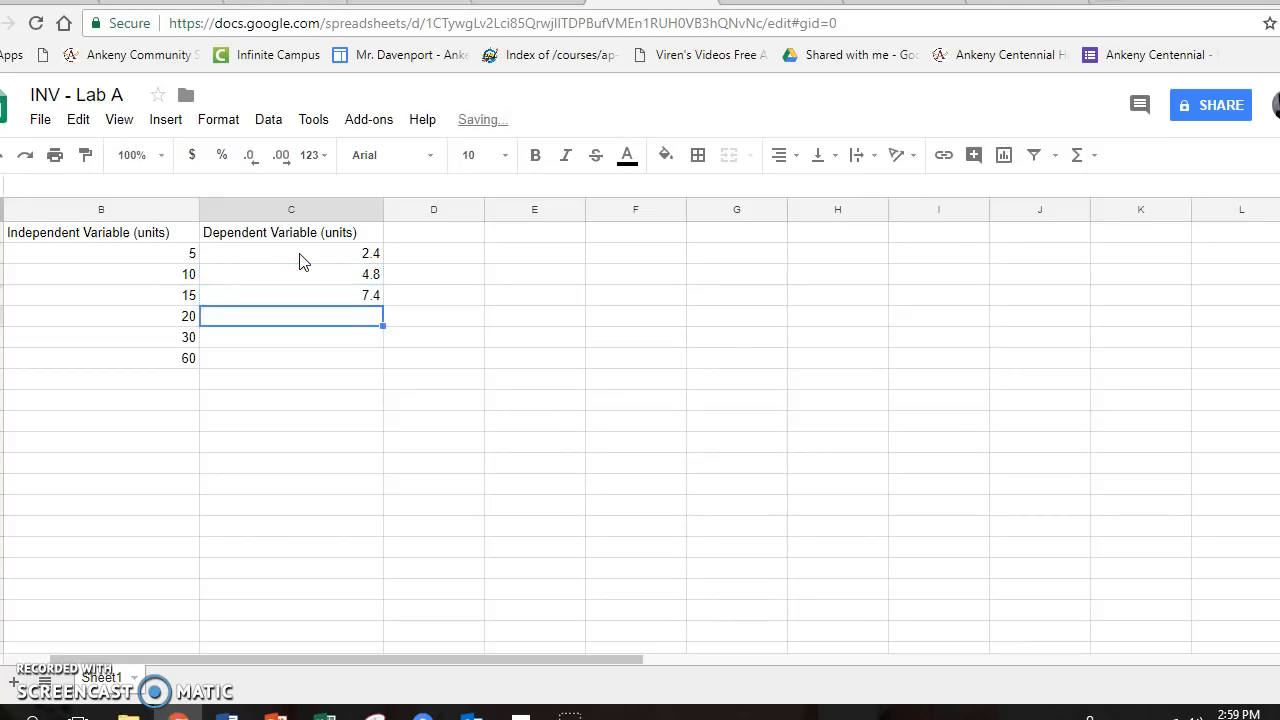
text(9.5)
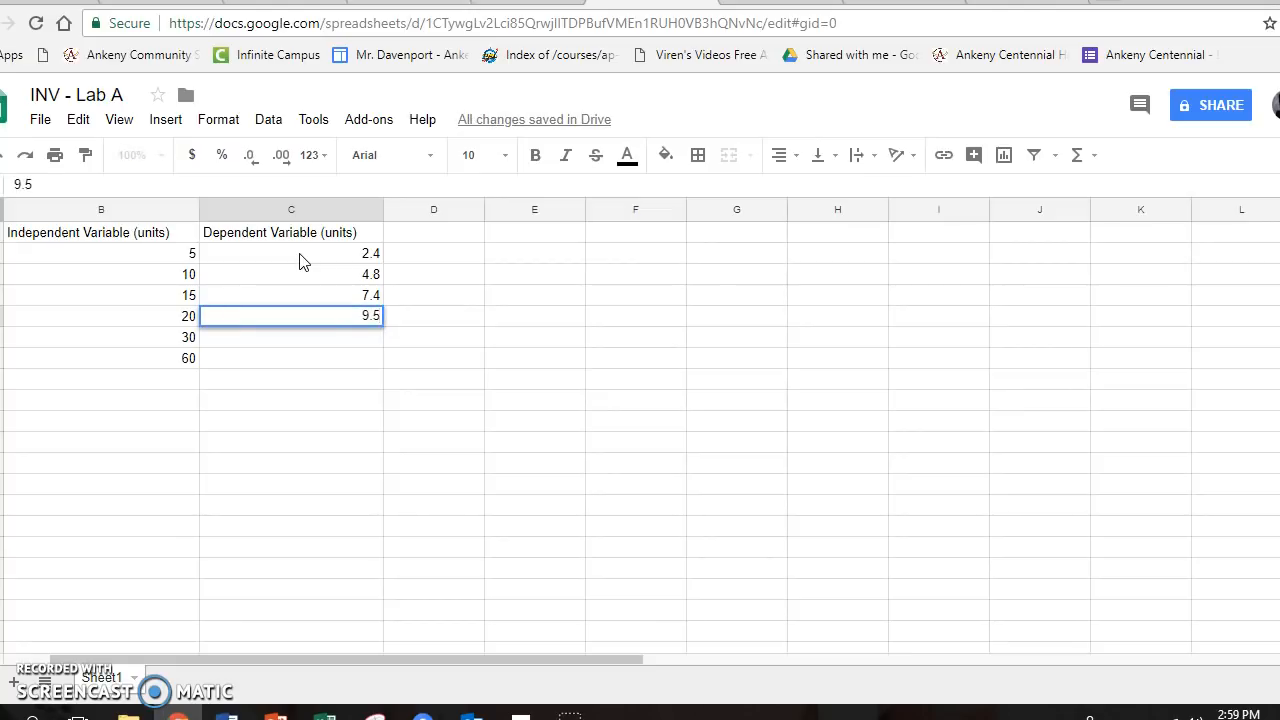
key(Return)
text(14)
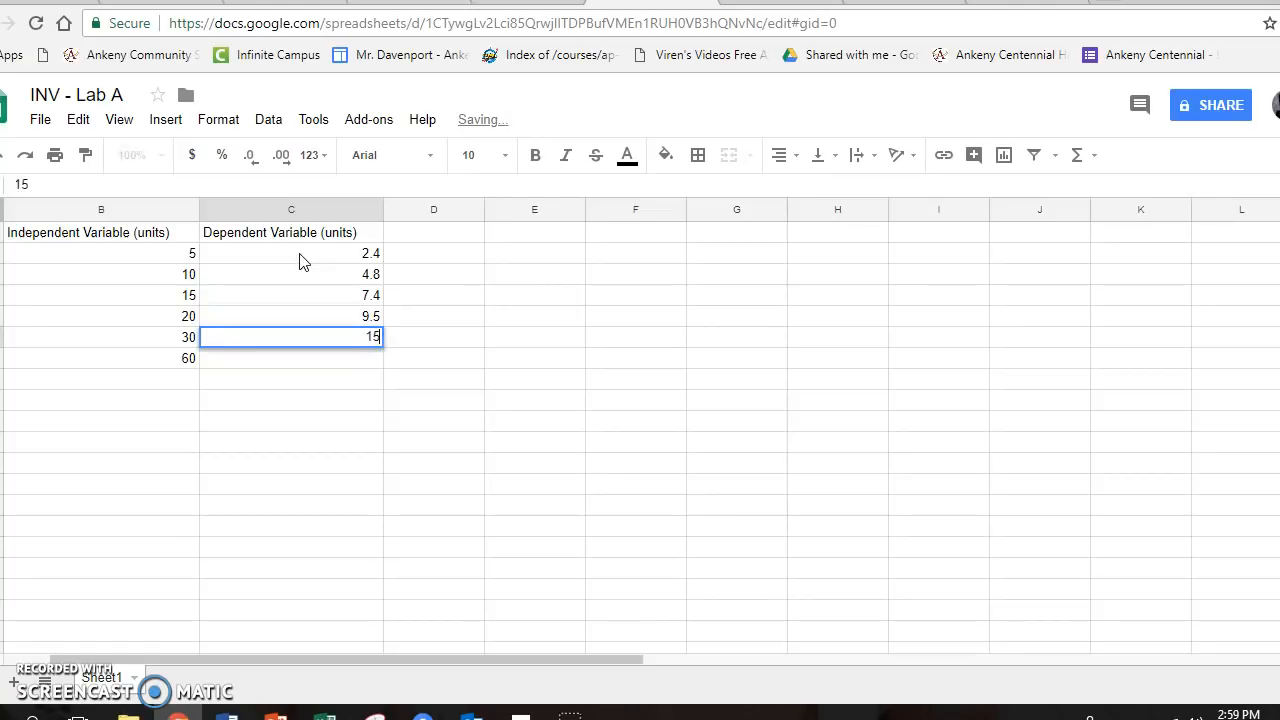
key(BackSpace)
text(4.6)
key(Return)
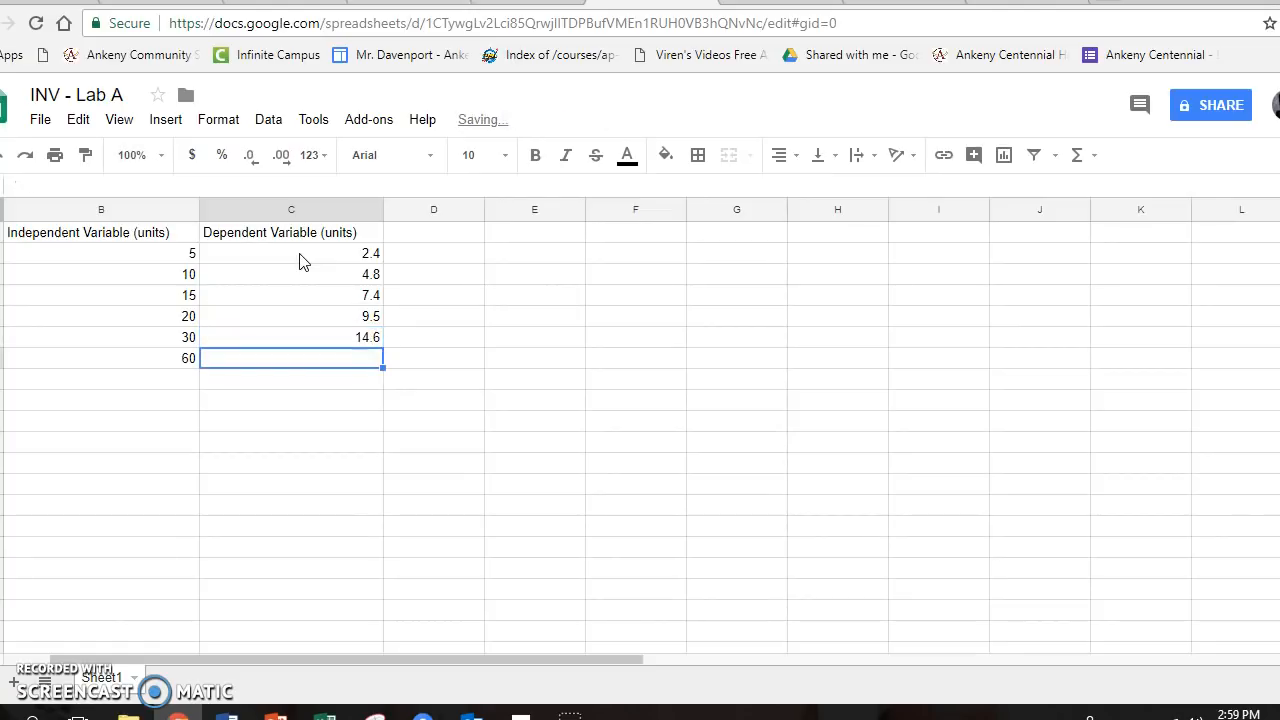
text(29.1)
key(Return)
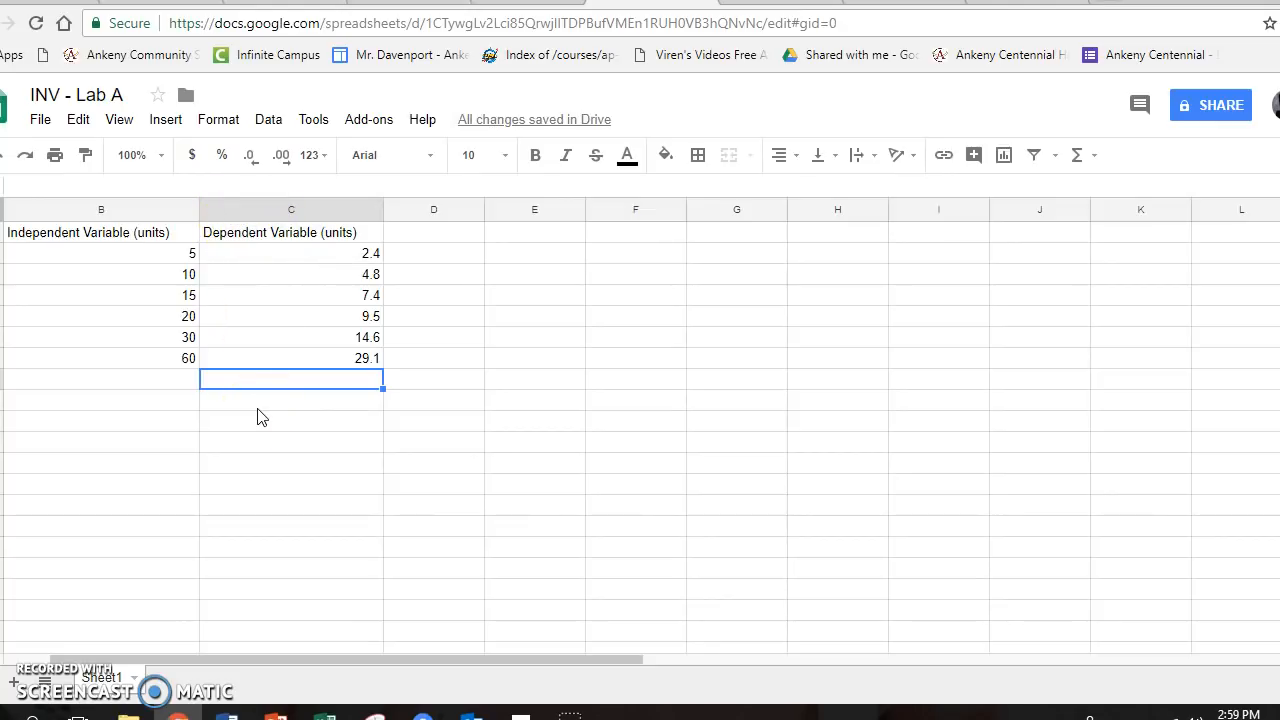
Insert a chart from the data in B1:C7 and move it beside the table so the data stays uncovered
click(90, 233)
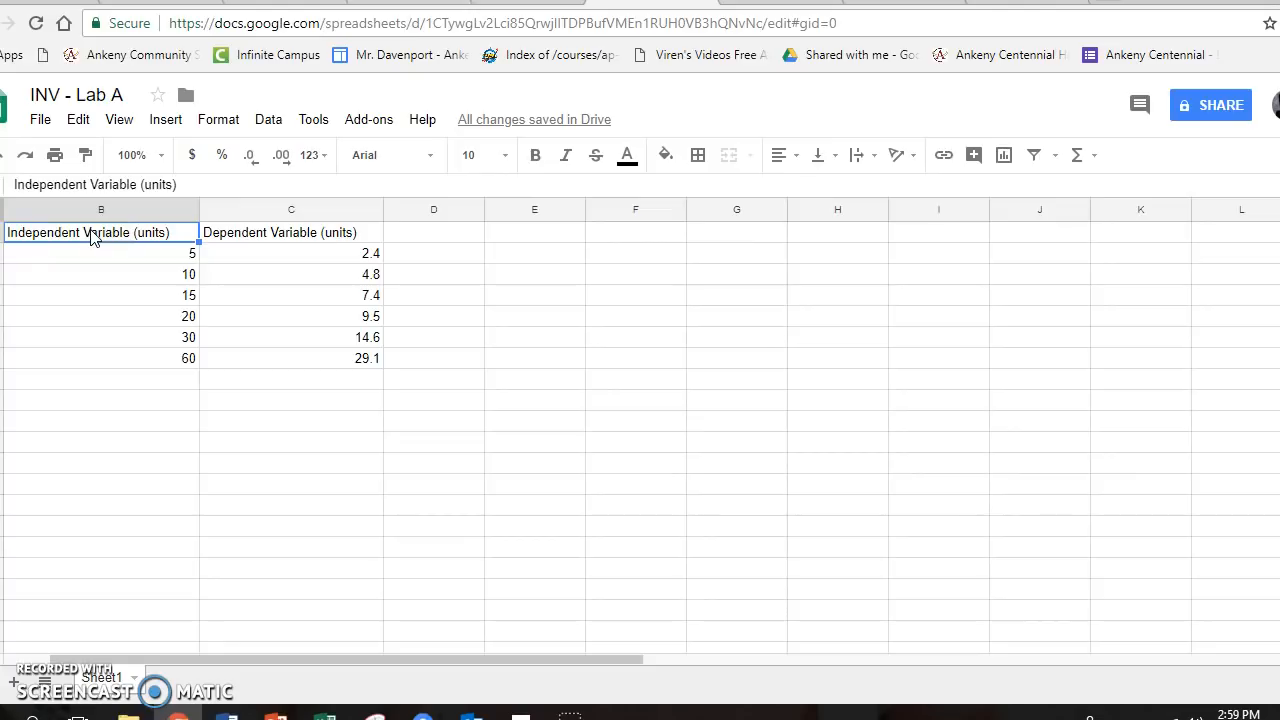
click(164, 243)
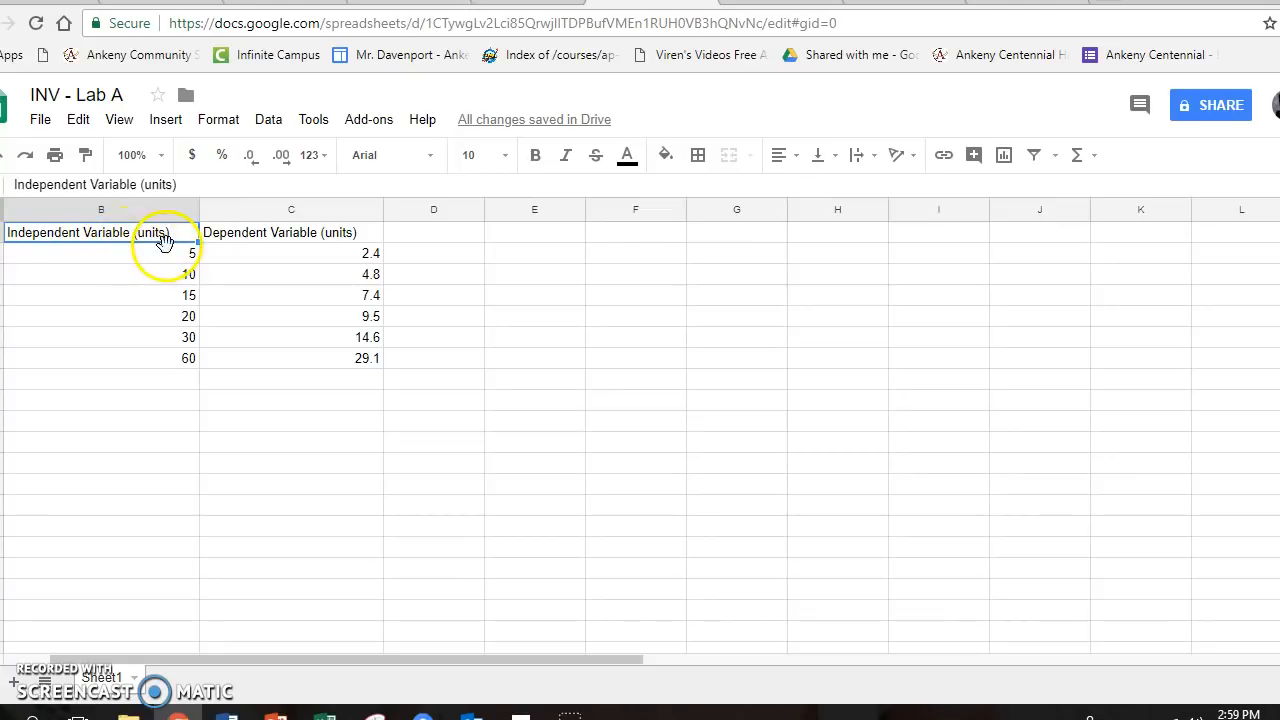
click(168, 232)
drag(168, 232, 288, 368)
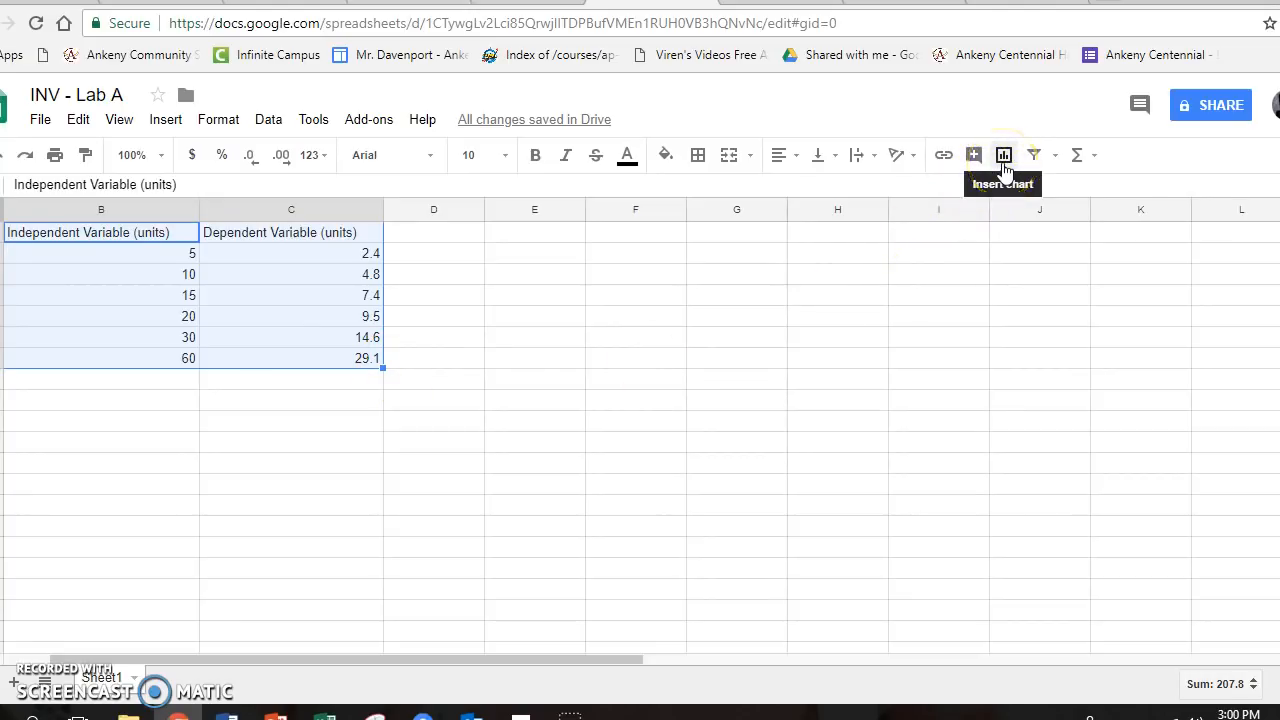
click(165, 120)
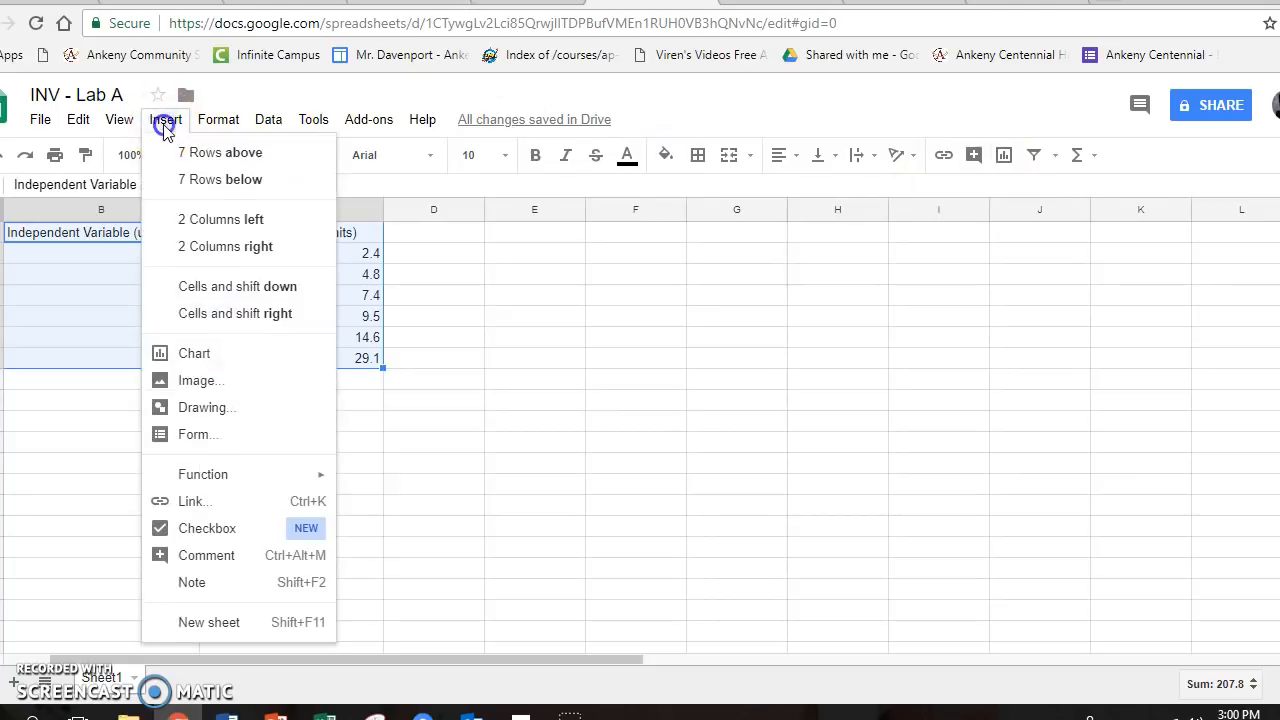
click(192, 354)
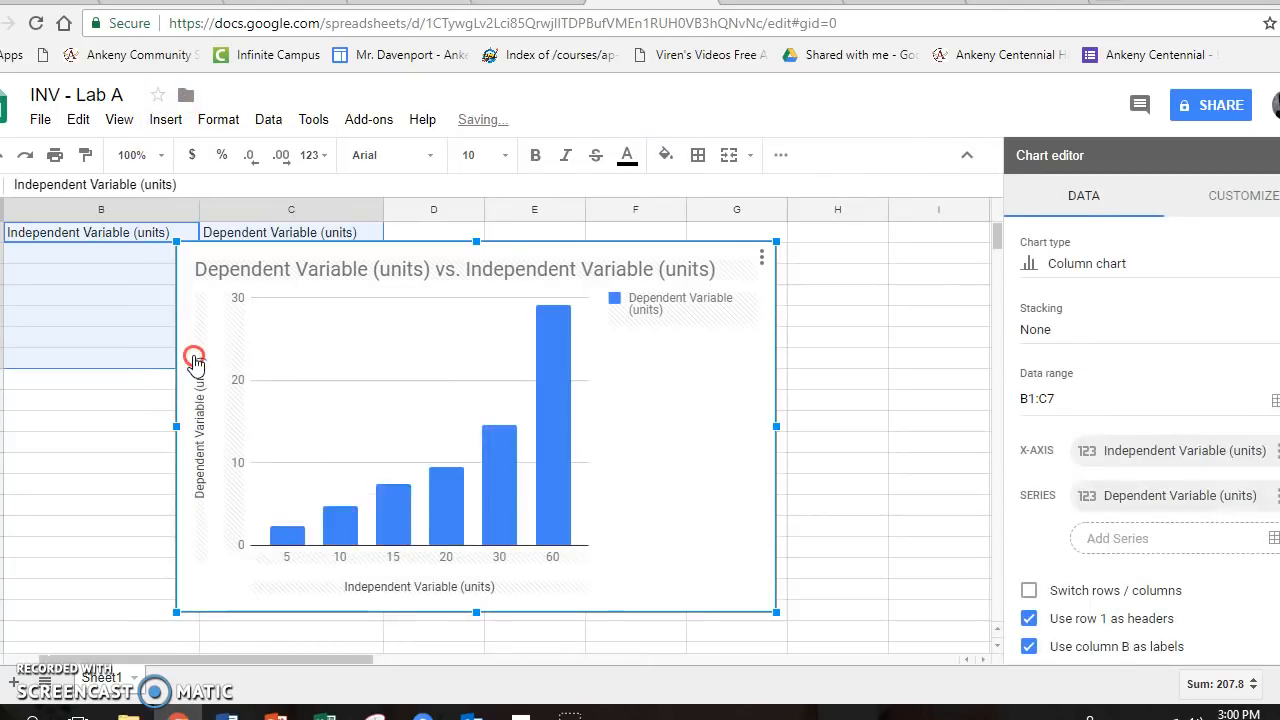
right_click(194, 360)
click(652, 356)
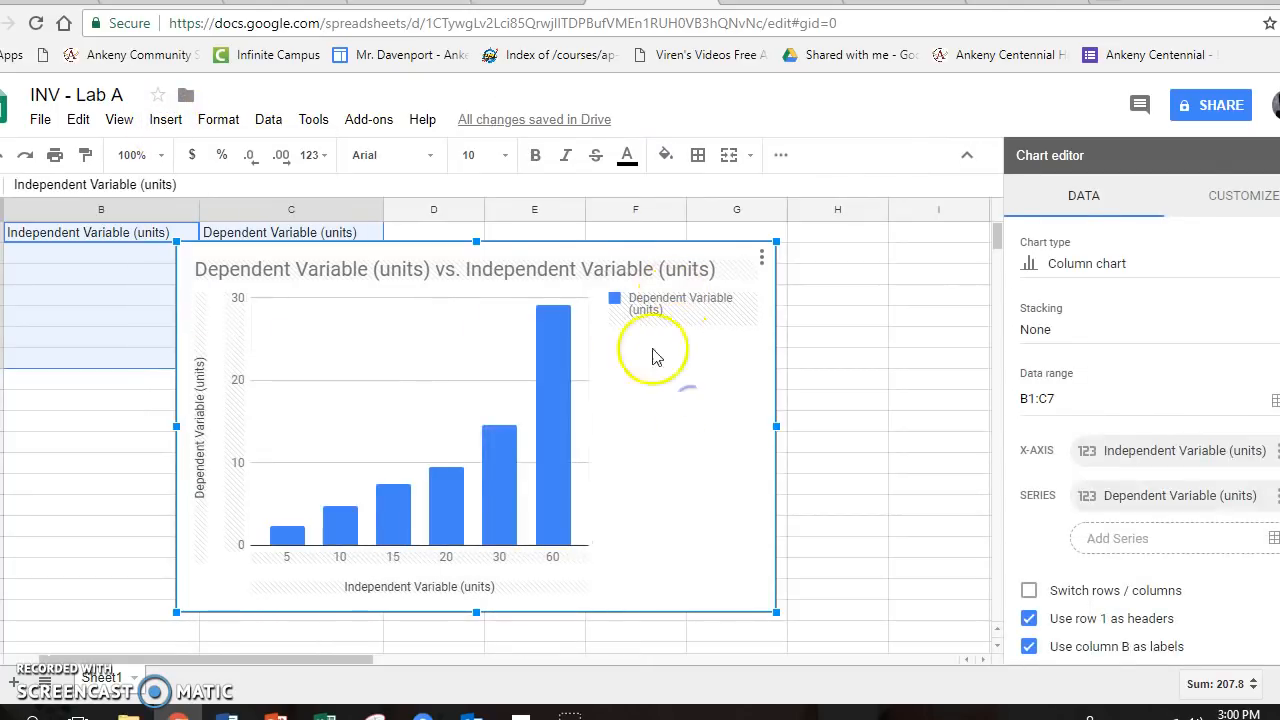
drag(574, 251, 797, 232)
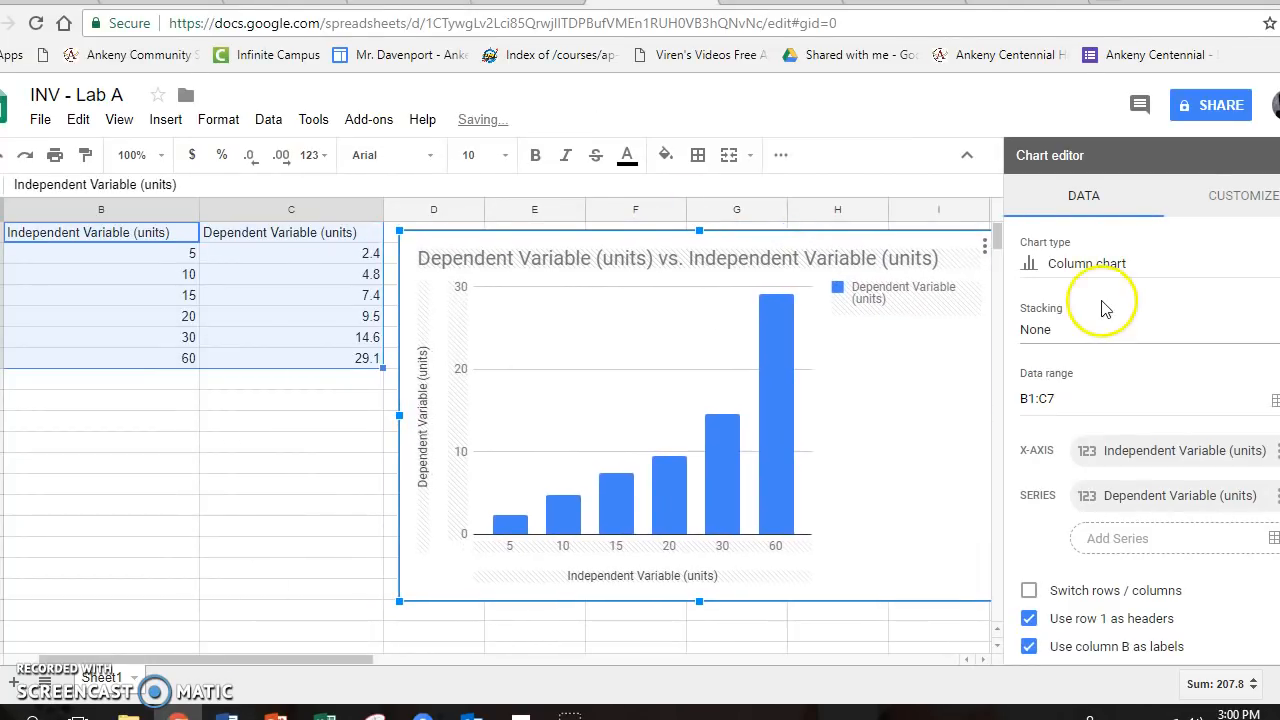
Change the chart type from column to scatter chart
click(1240, 267)
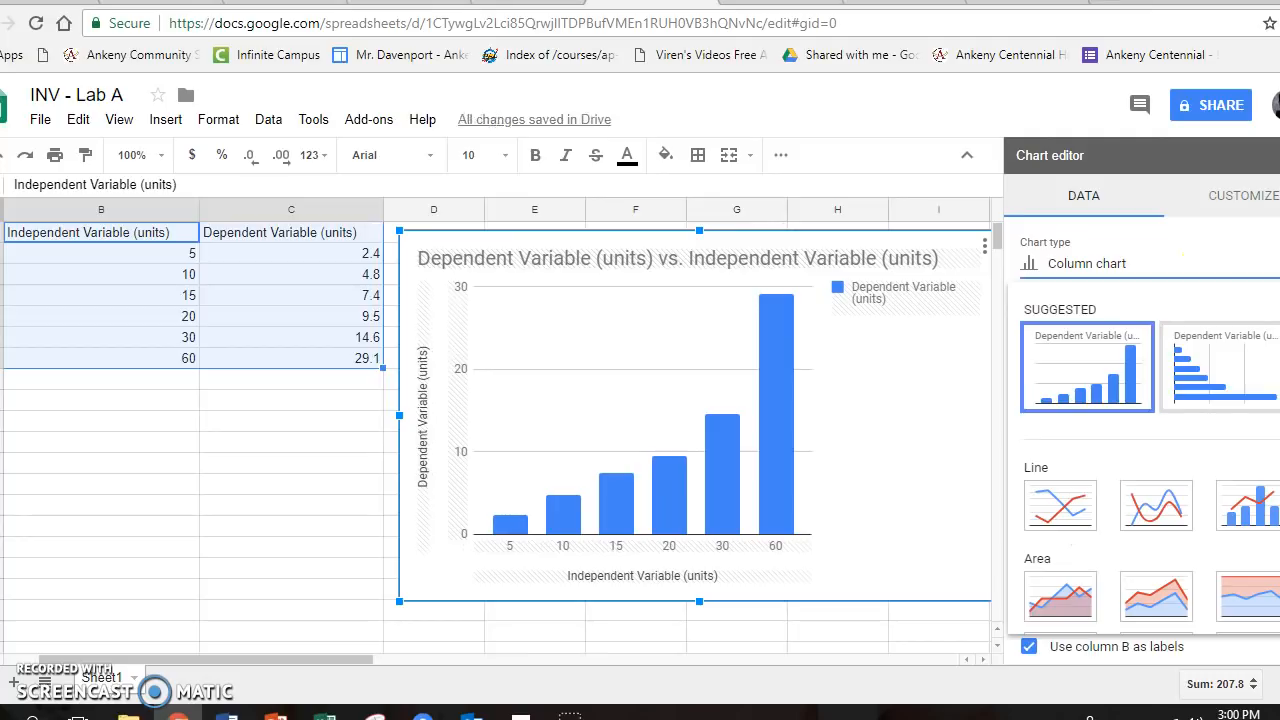
scroll(1150, 460, down, 6)
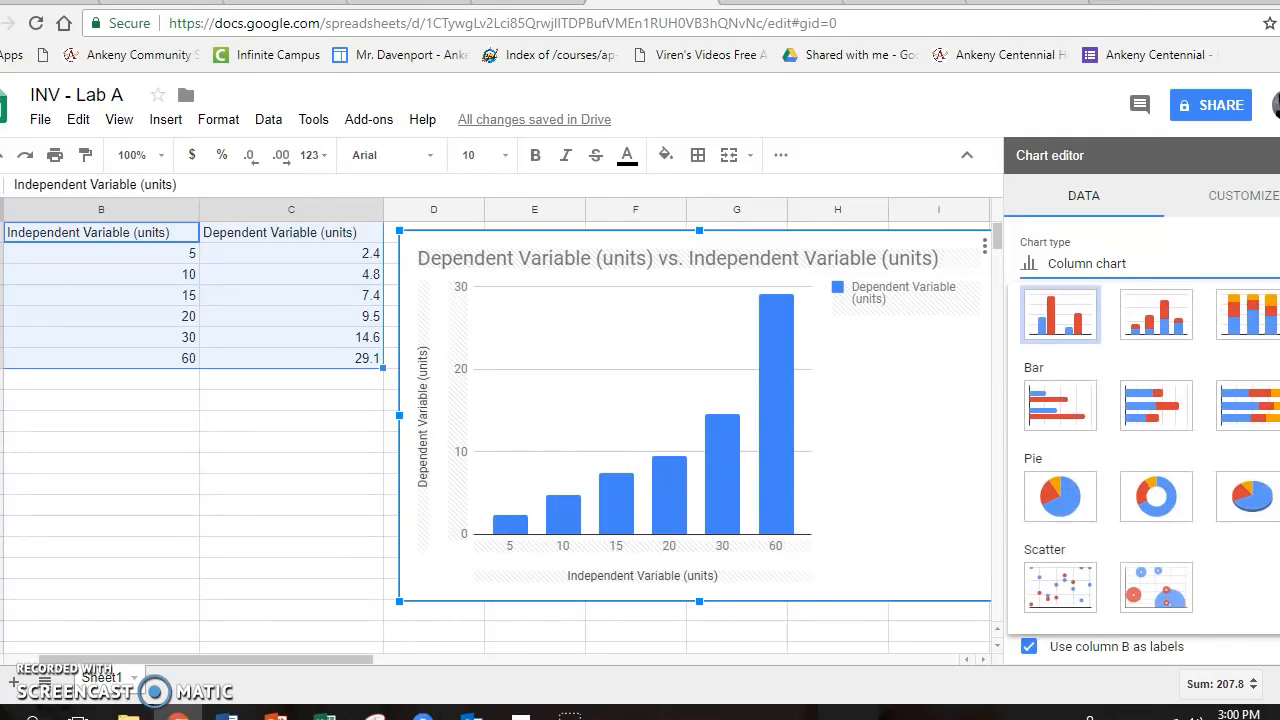
scroll(1060, 420, down, 1)
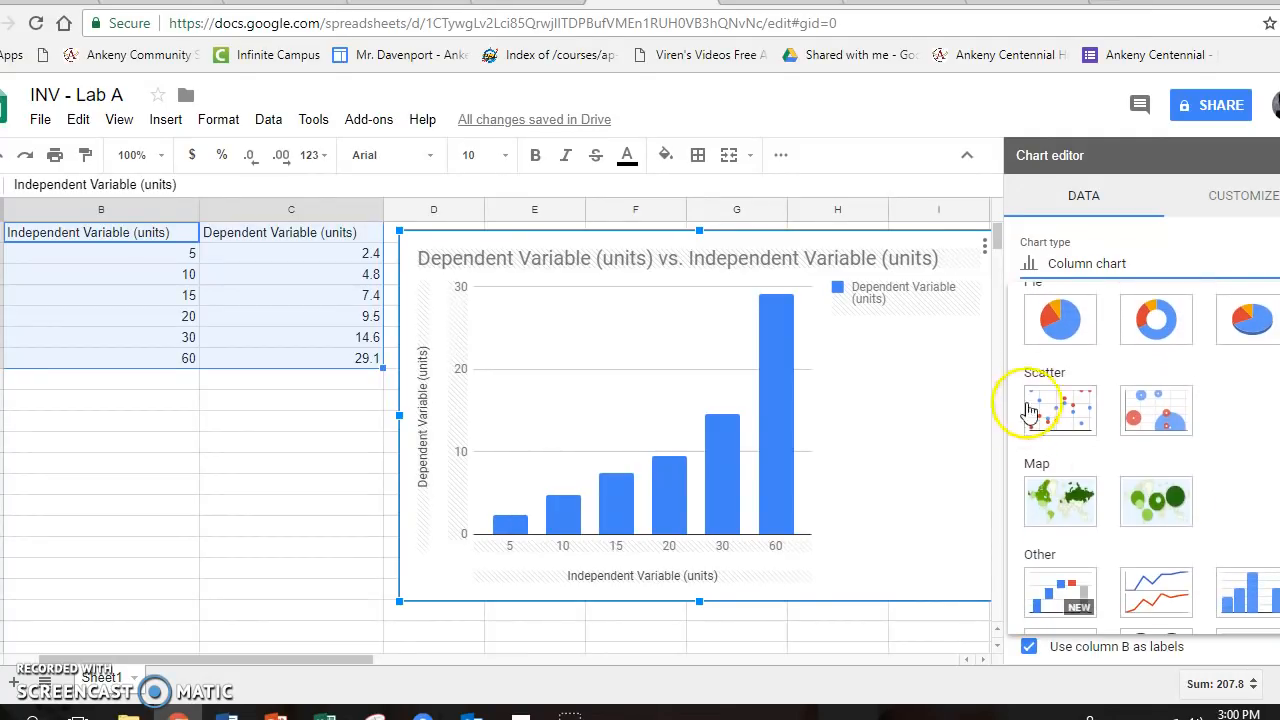
click(1068, 408)
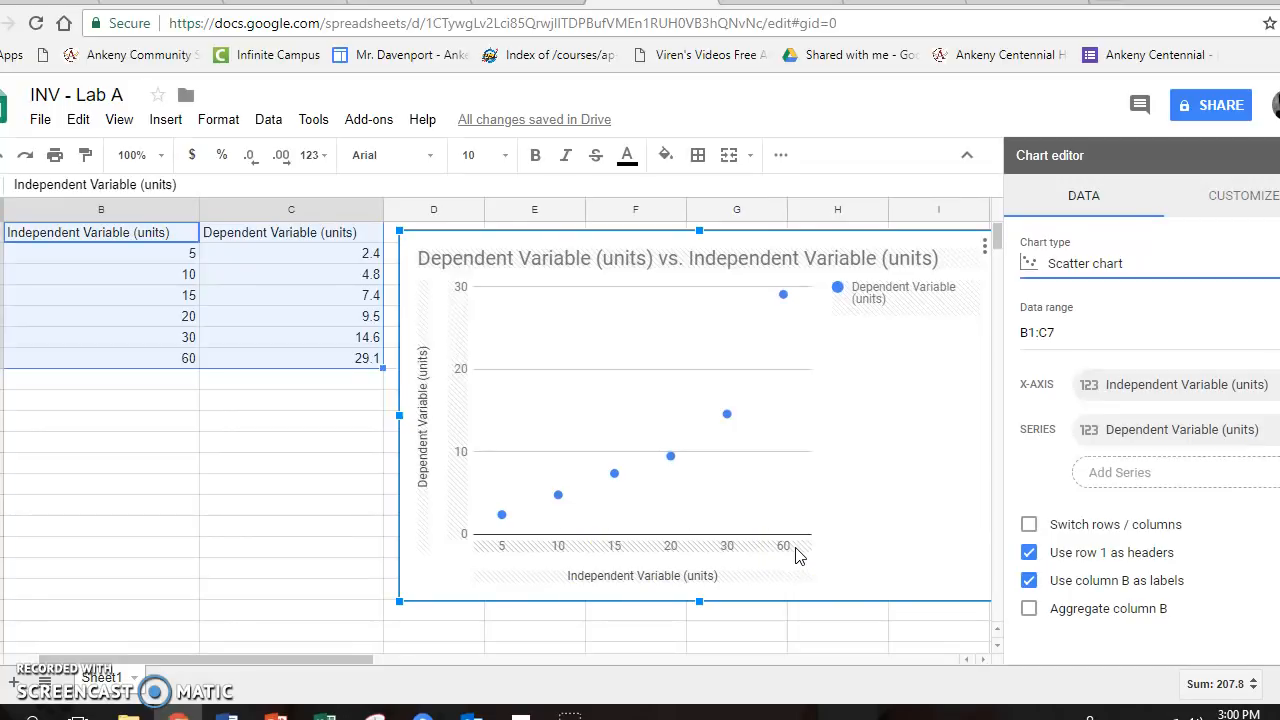
Turn off treating labels as text for the chart's horizontal axis
click(1246, 198)
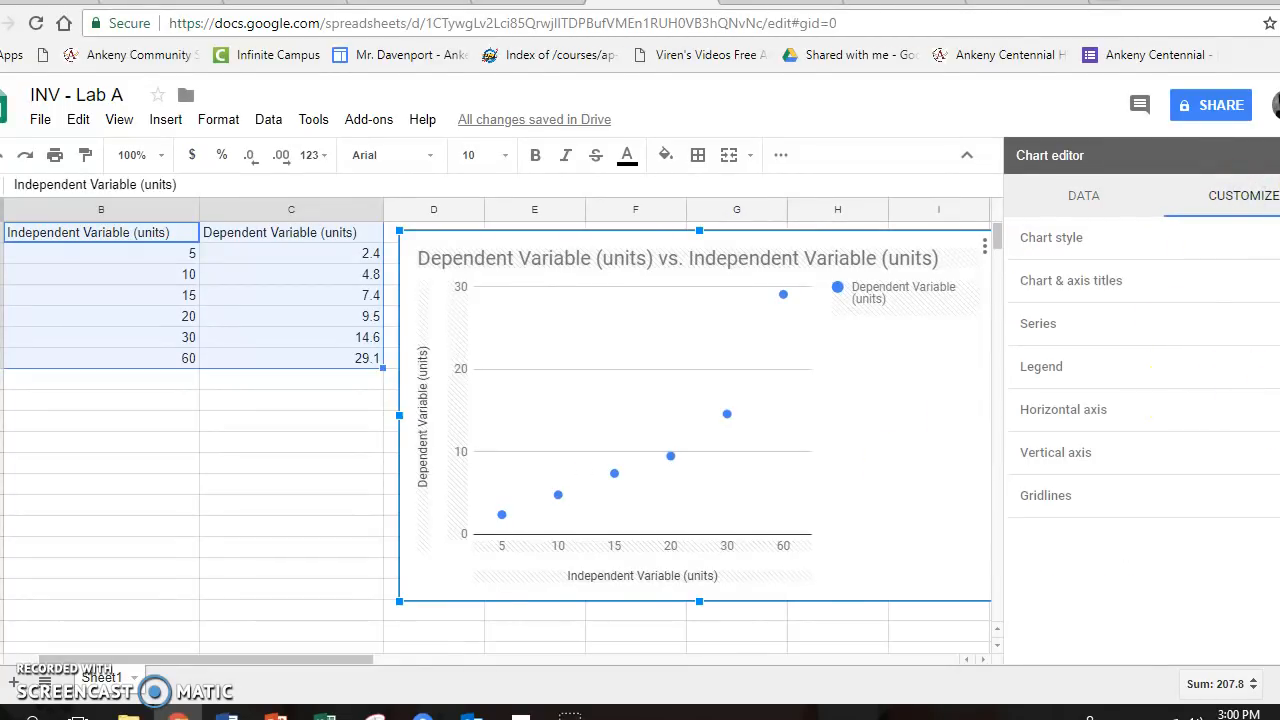
click(1150, 410)
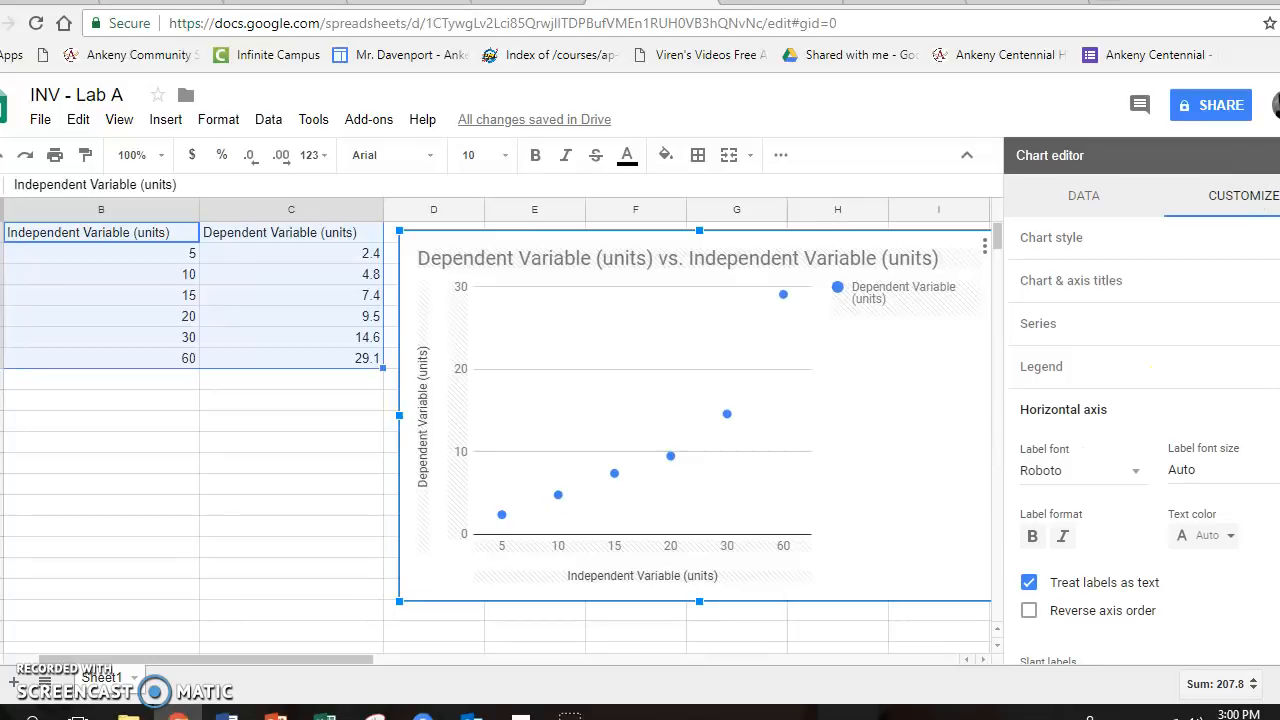
click(1031, 590)
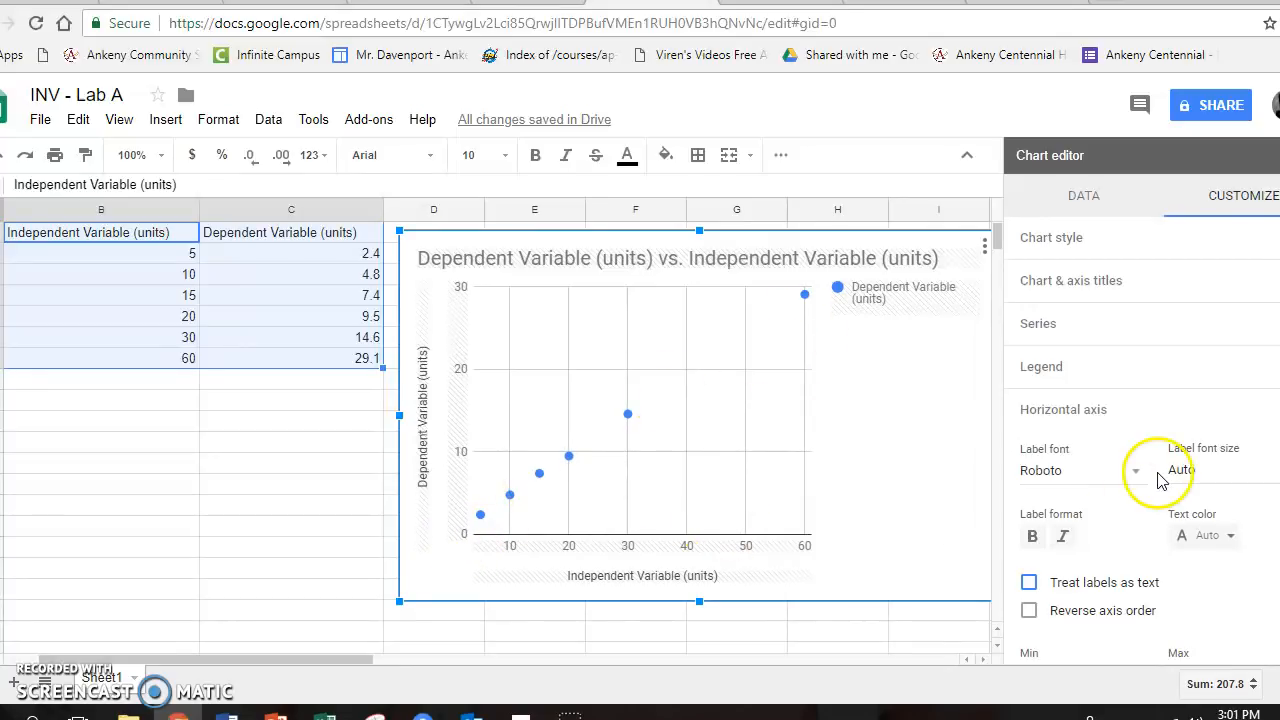
Set the minimum value of the chart's horizontal axis to 0
scroll(1122, 566, down, 1)
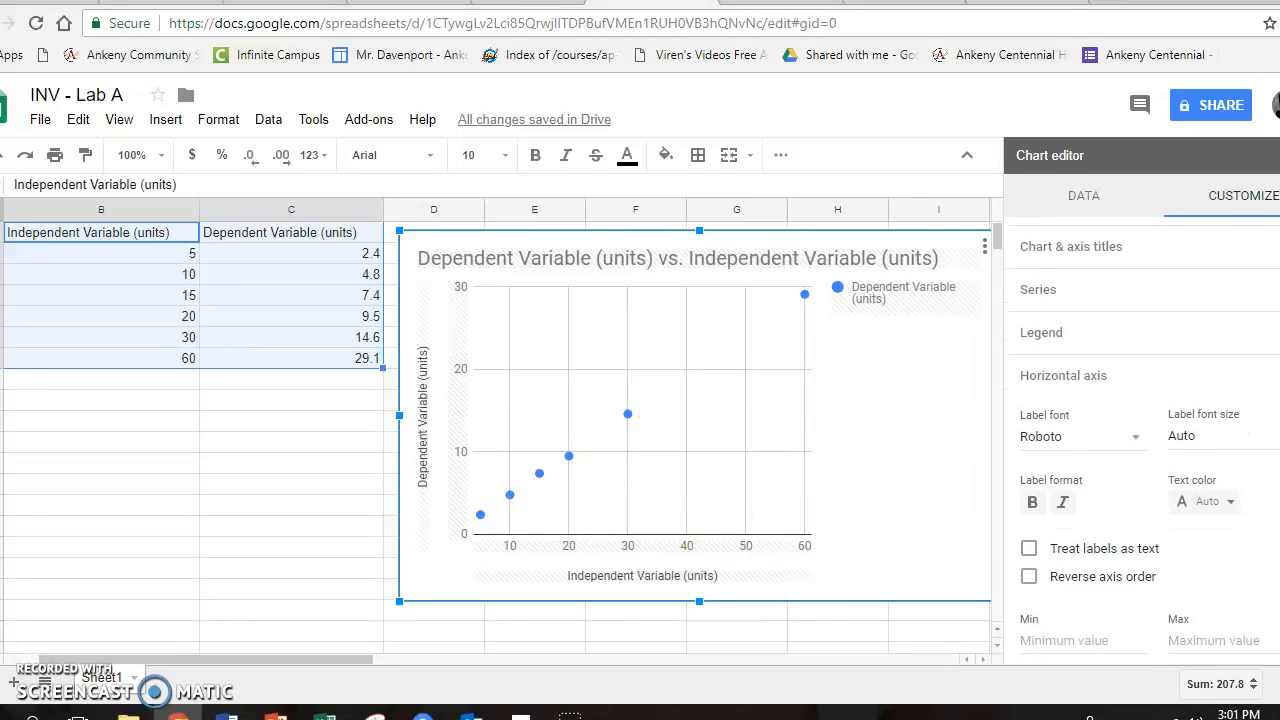
text(0)
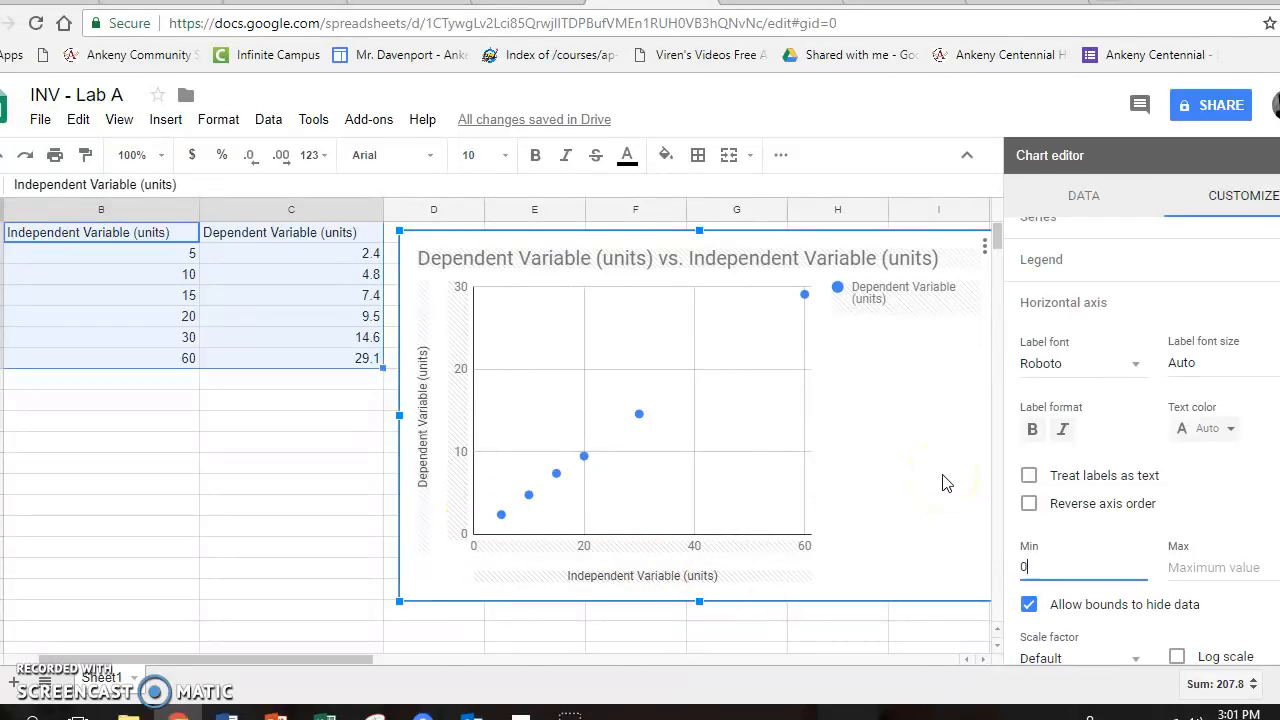
mouse_move(806, 303)
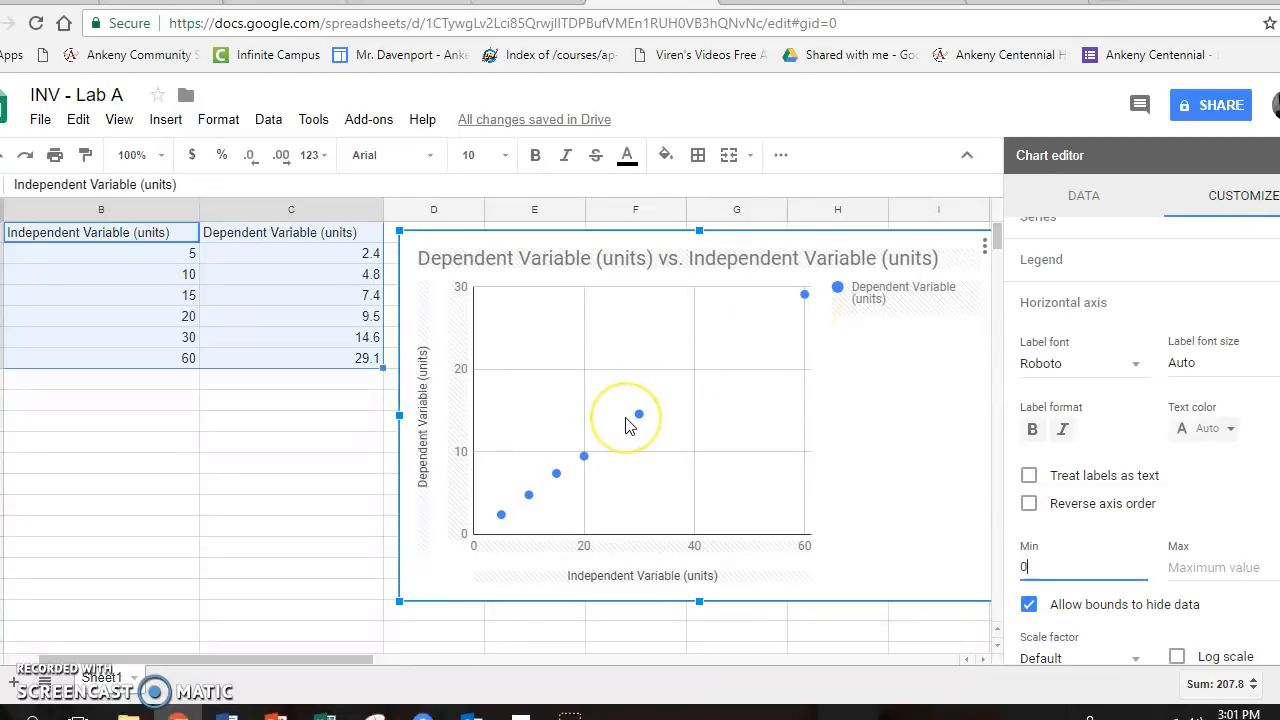
Change the chart title to "Lab A Relationships"
click(846, 500)
click(588, 362)
double_click(580, 257)
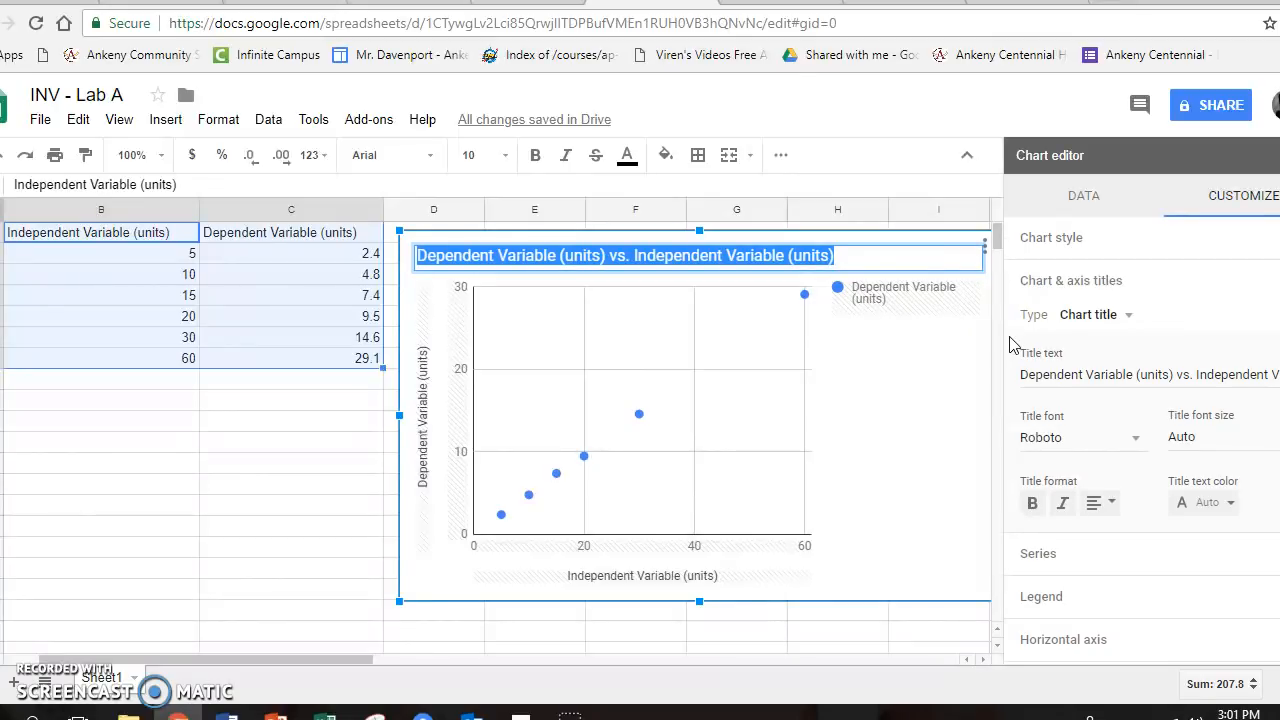
text(Lab)
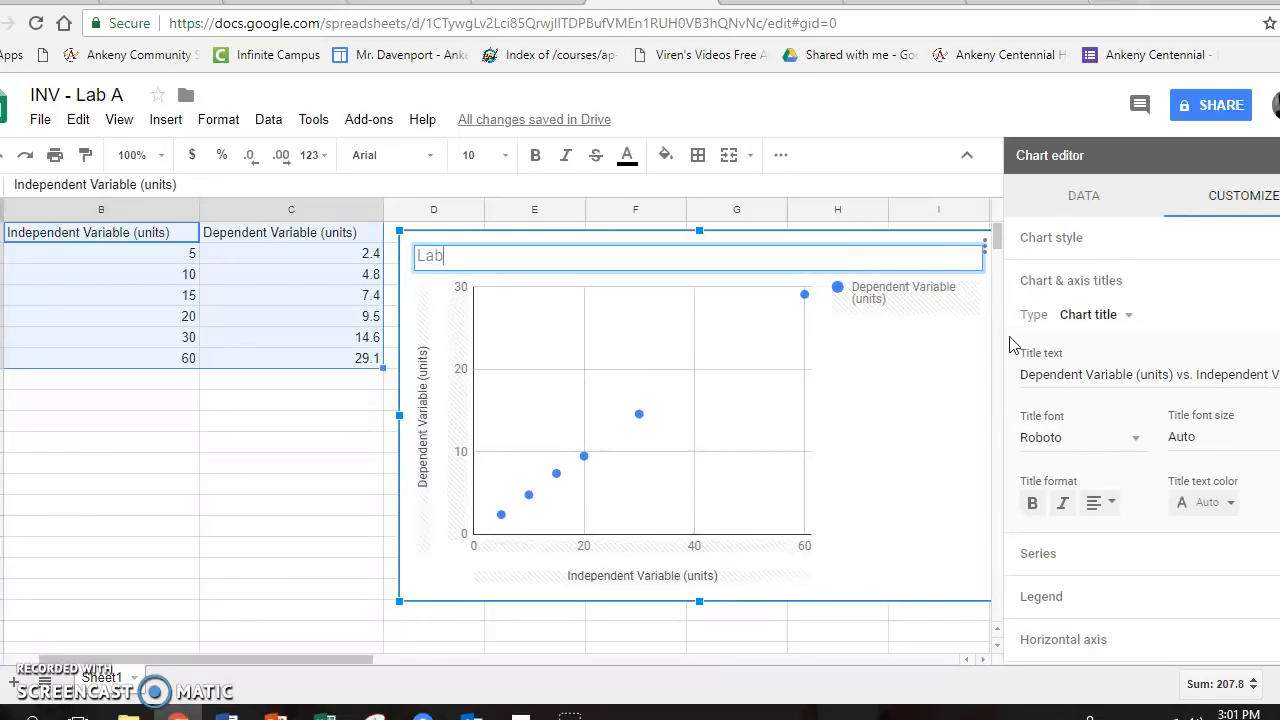
text( A Relationships)
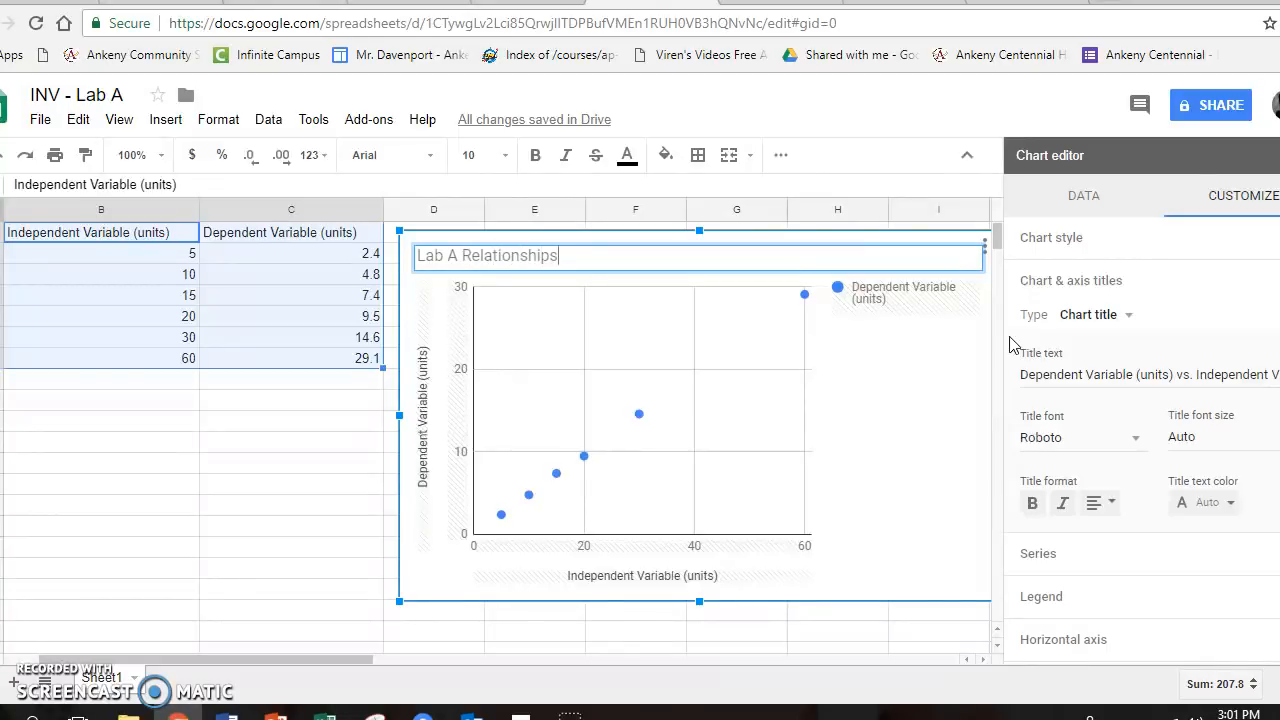
key(Return)
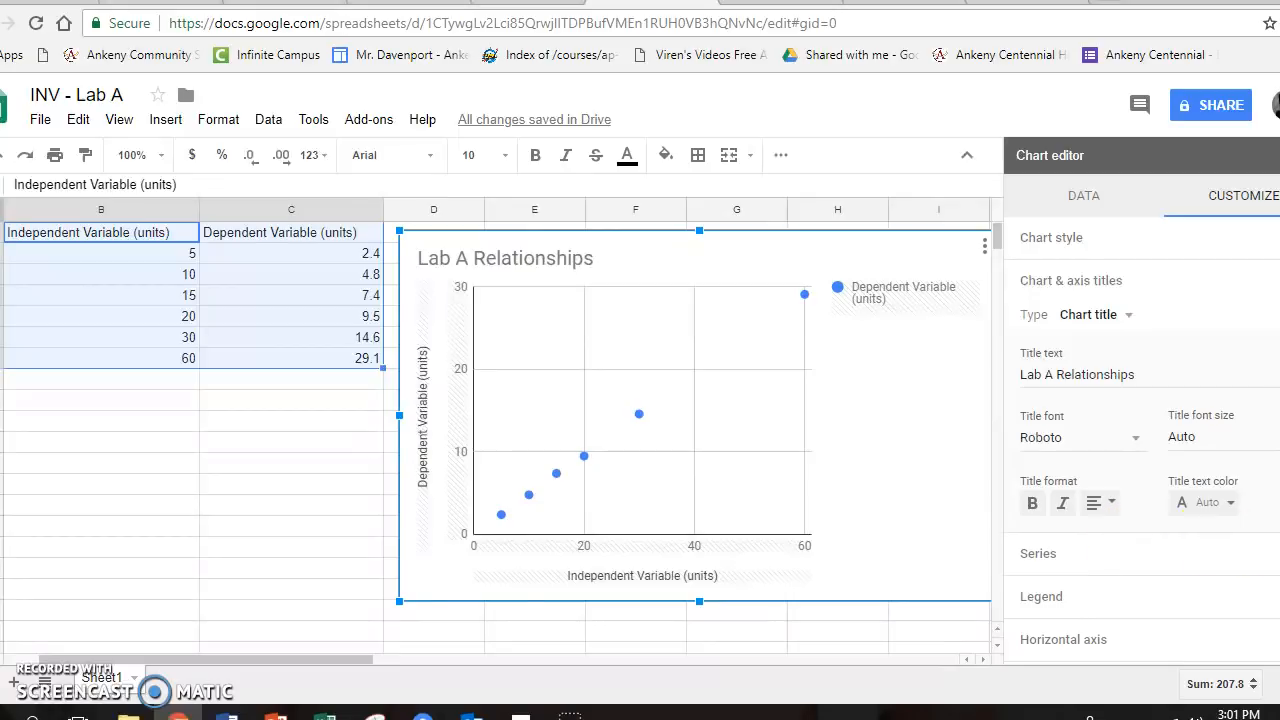
Add a trendline to the Dependent Variable series of the scatter chart
scroll(1142, 447, down, 1)
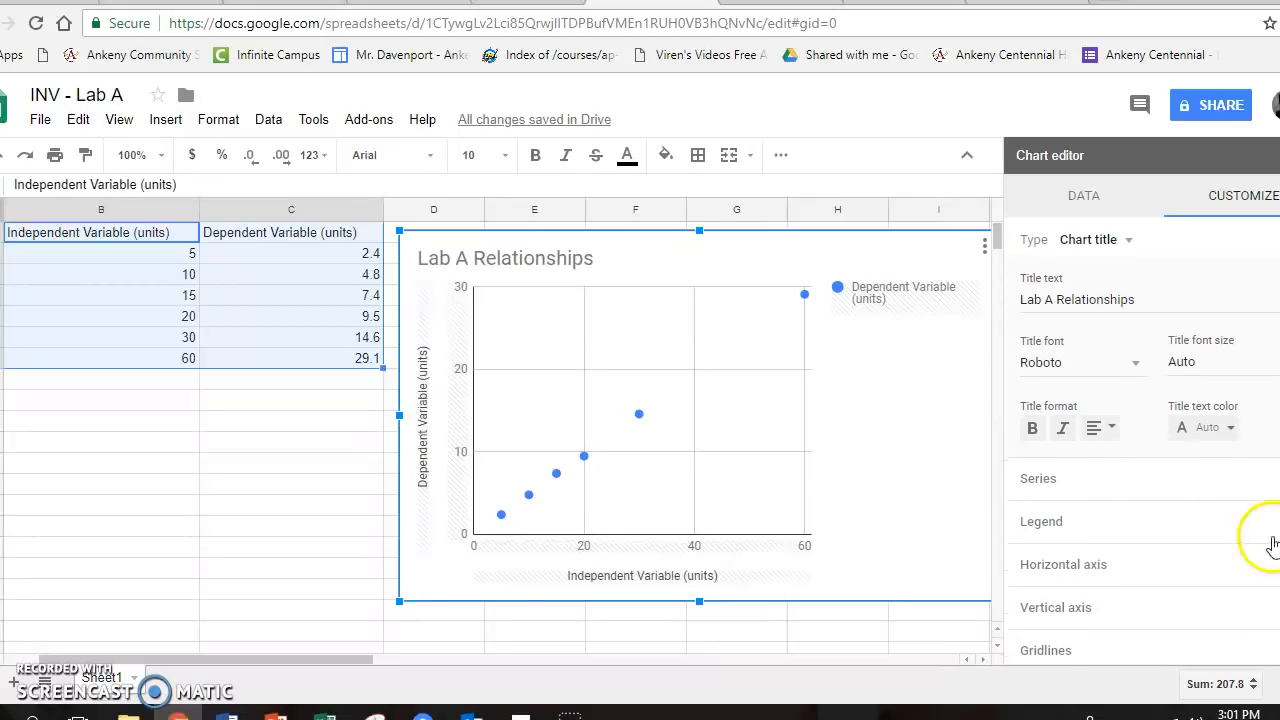
click(1040, 479)
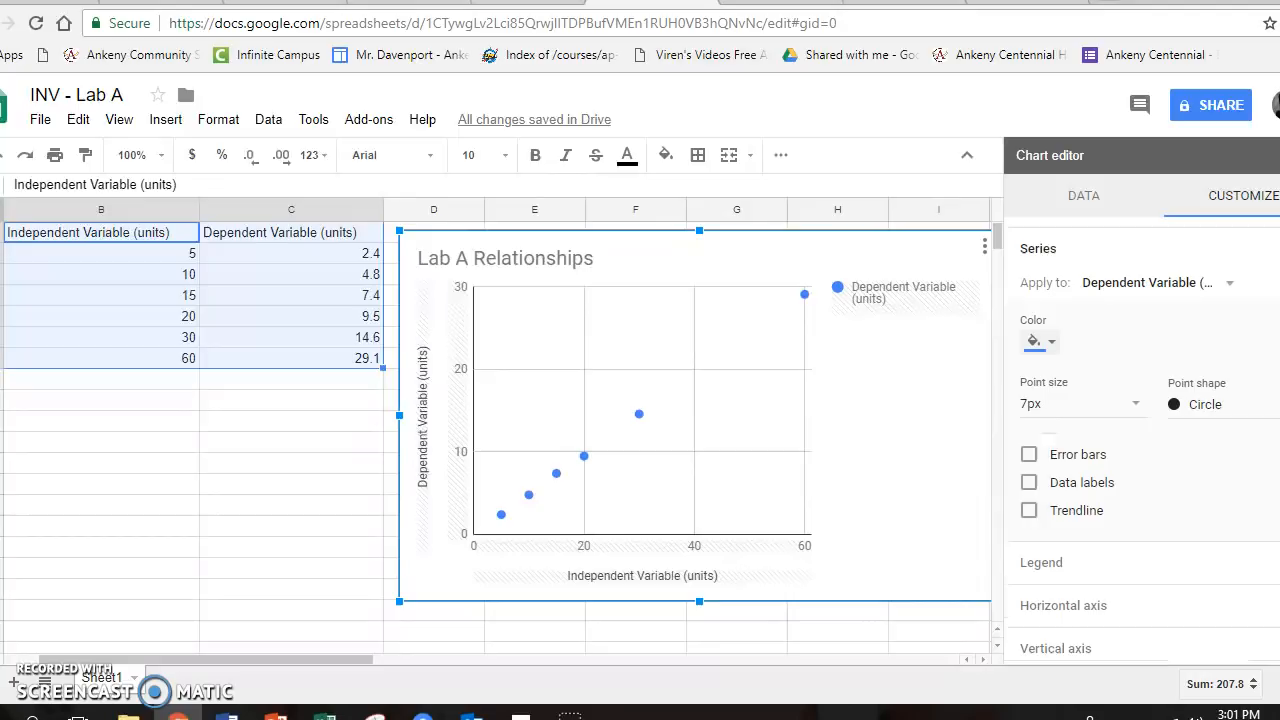
click(1029, 512)
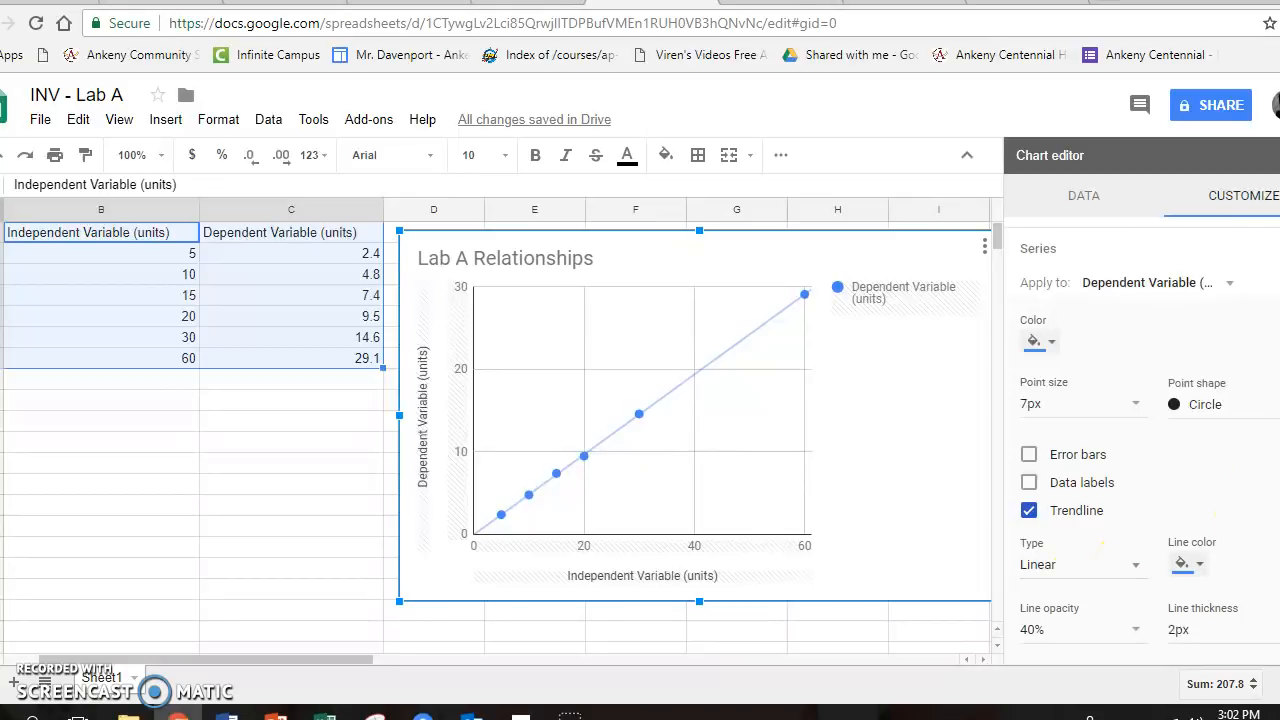
Label the trendline with its equation using the Use Equation option, and close the chart editor
scroll(1130, 575, down, 1)
scroll(1140, 440, down, 4)
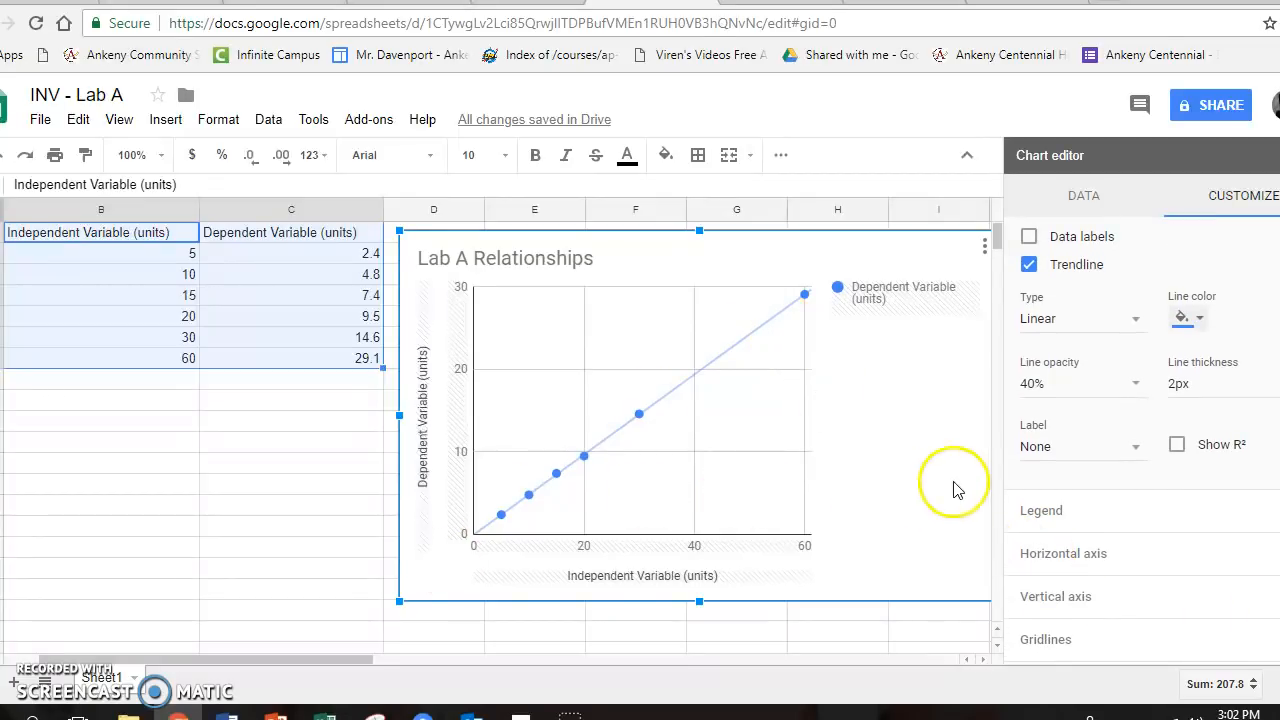
click(1107, 447)
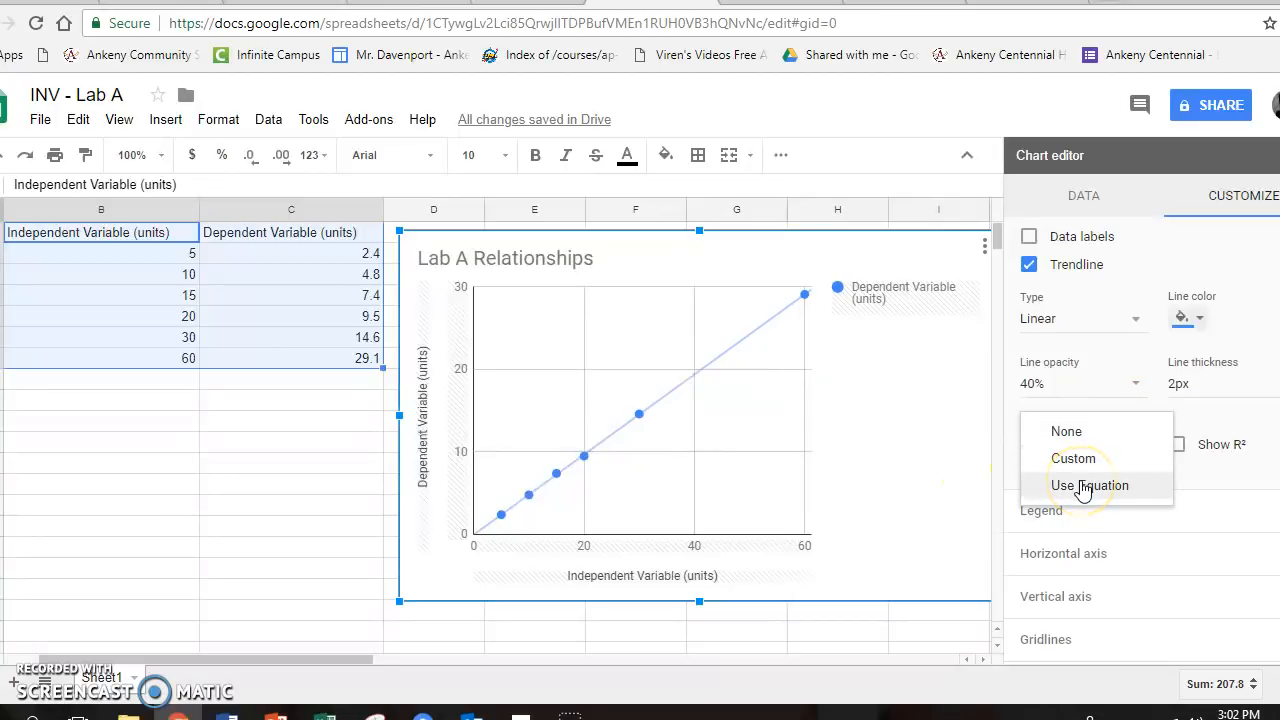
click(1137, 420)
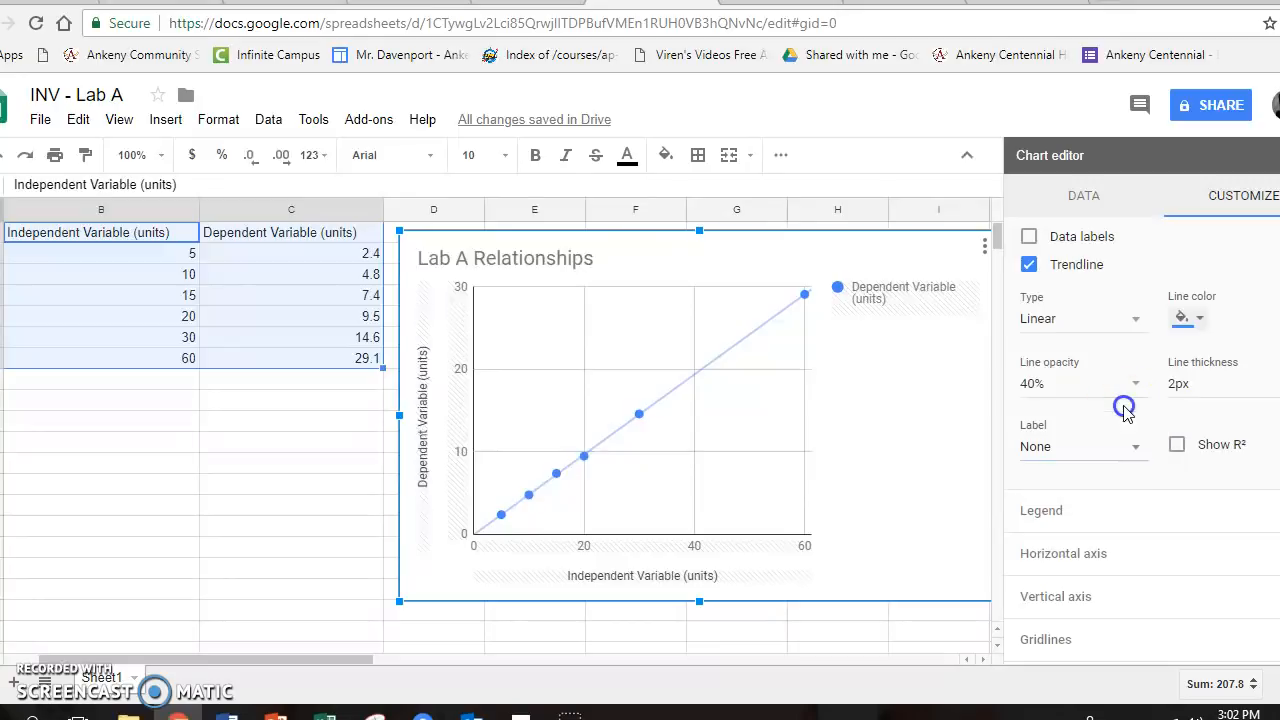
click(1110, 454)
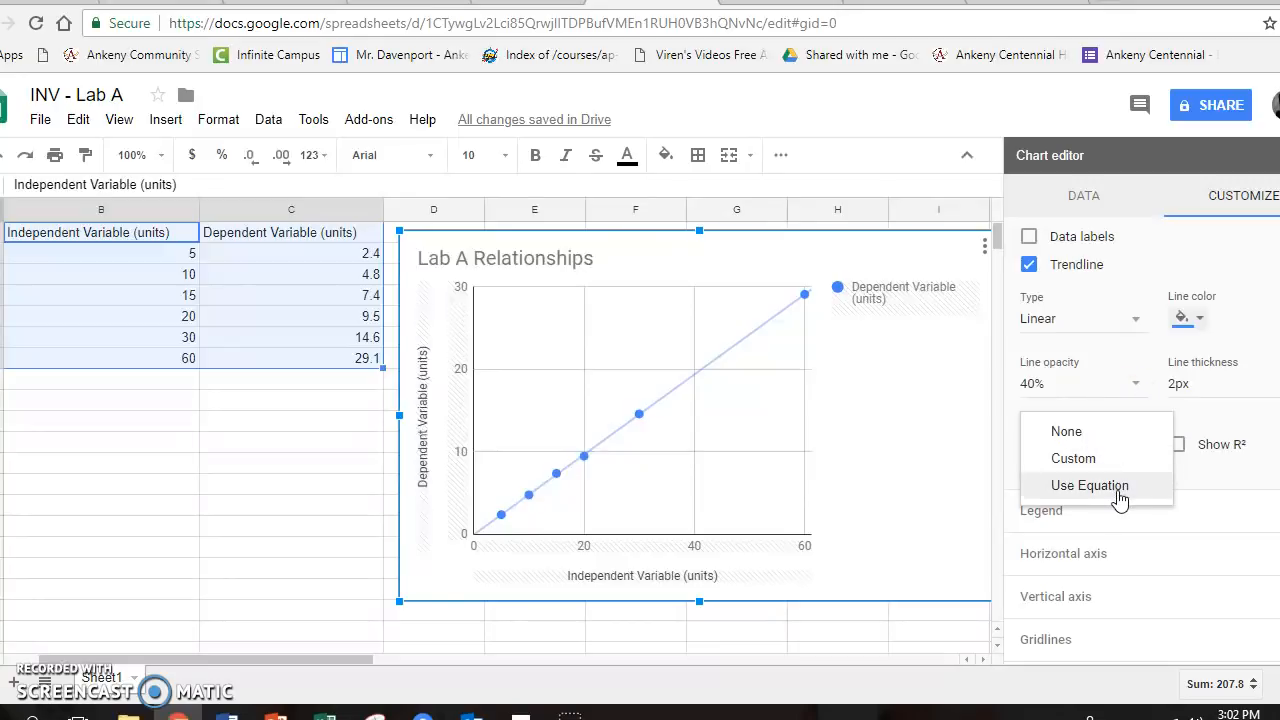
click(1118, 488)
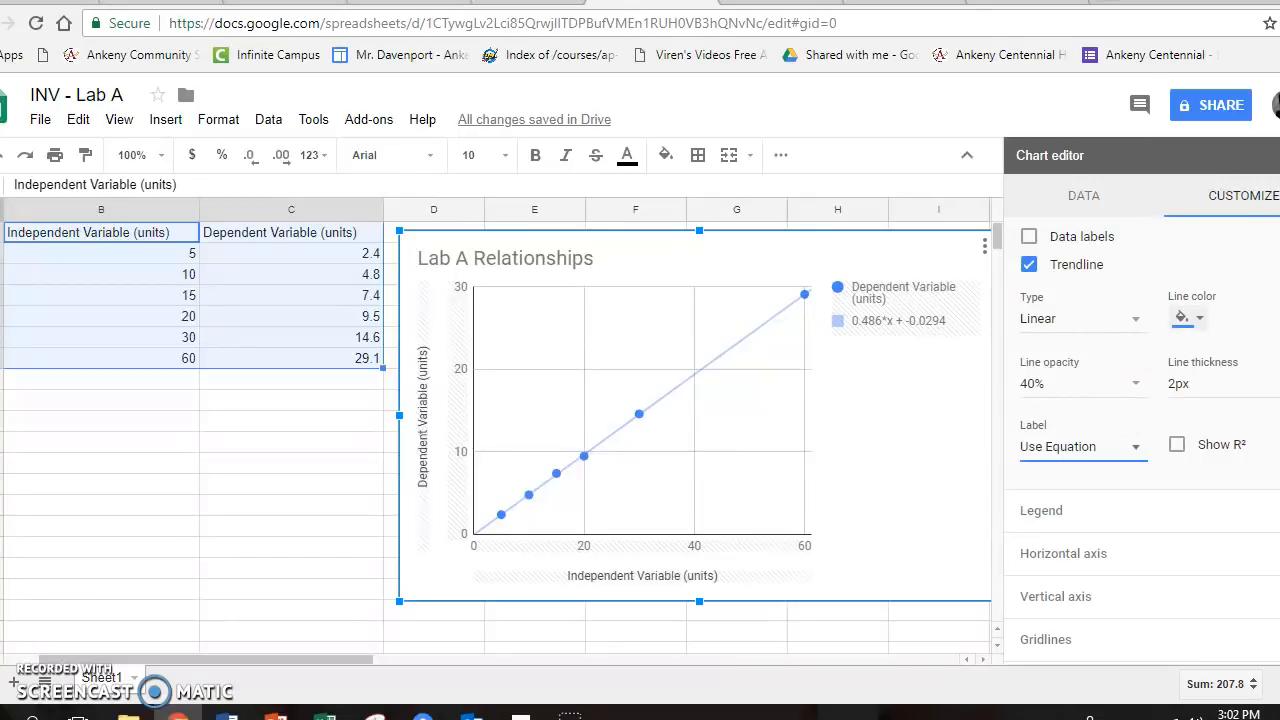
click(1279, 155)
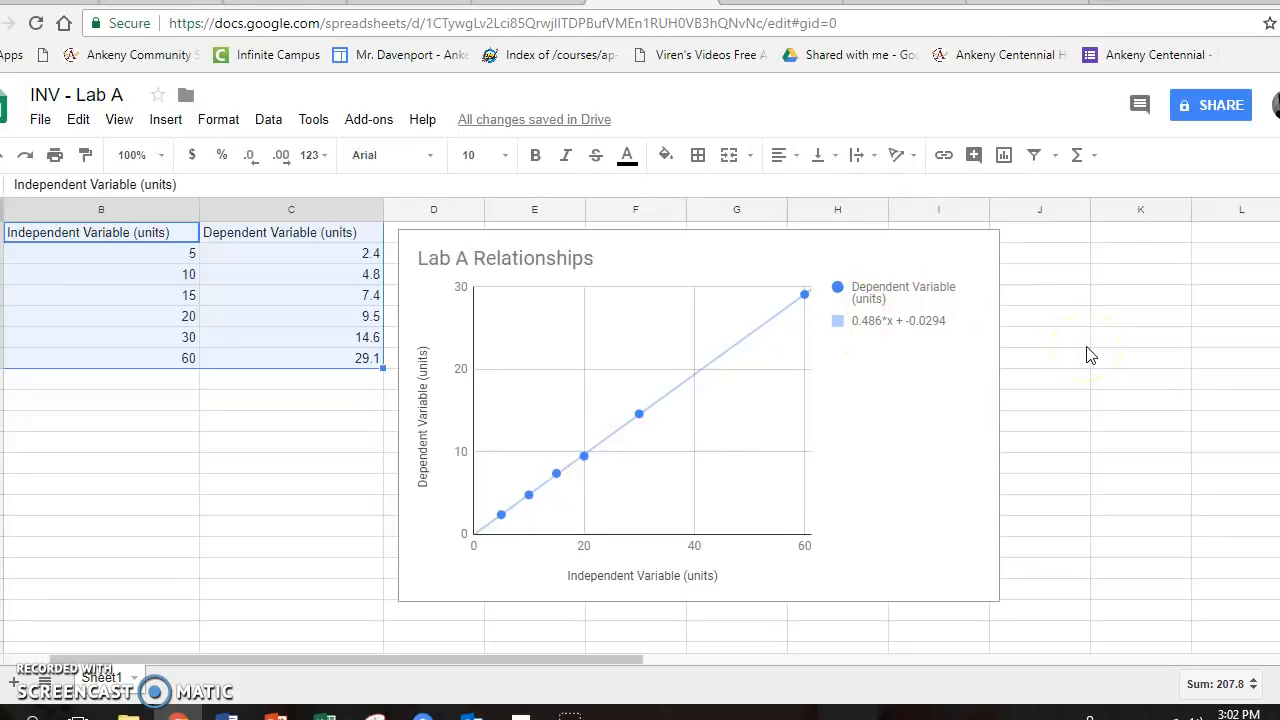
Enter the trendline equation "y = 0.486x - .0294" in cell K4 beside the chart
click(1109, 296)
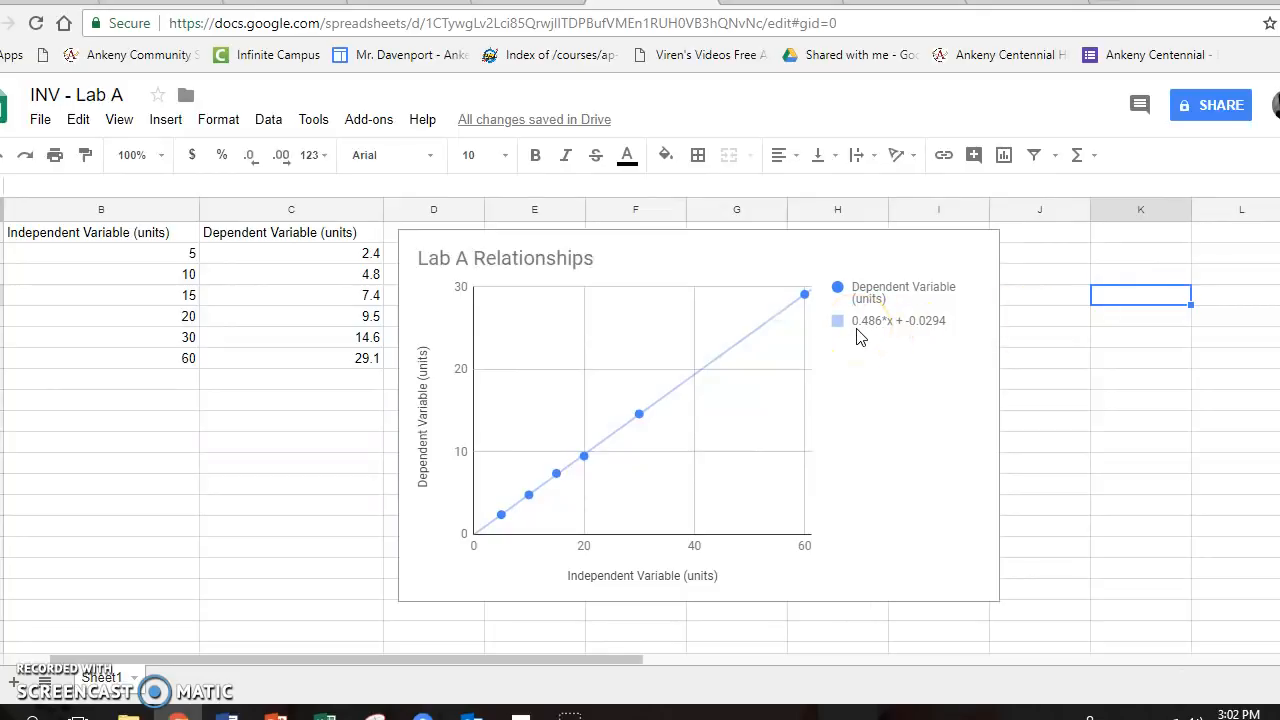
text(y = )
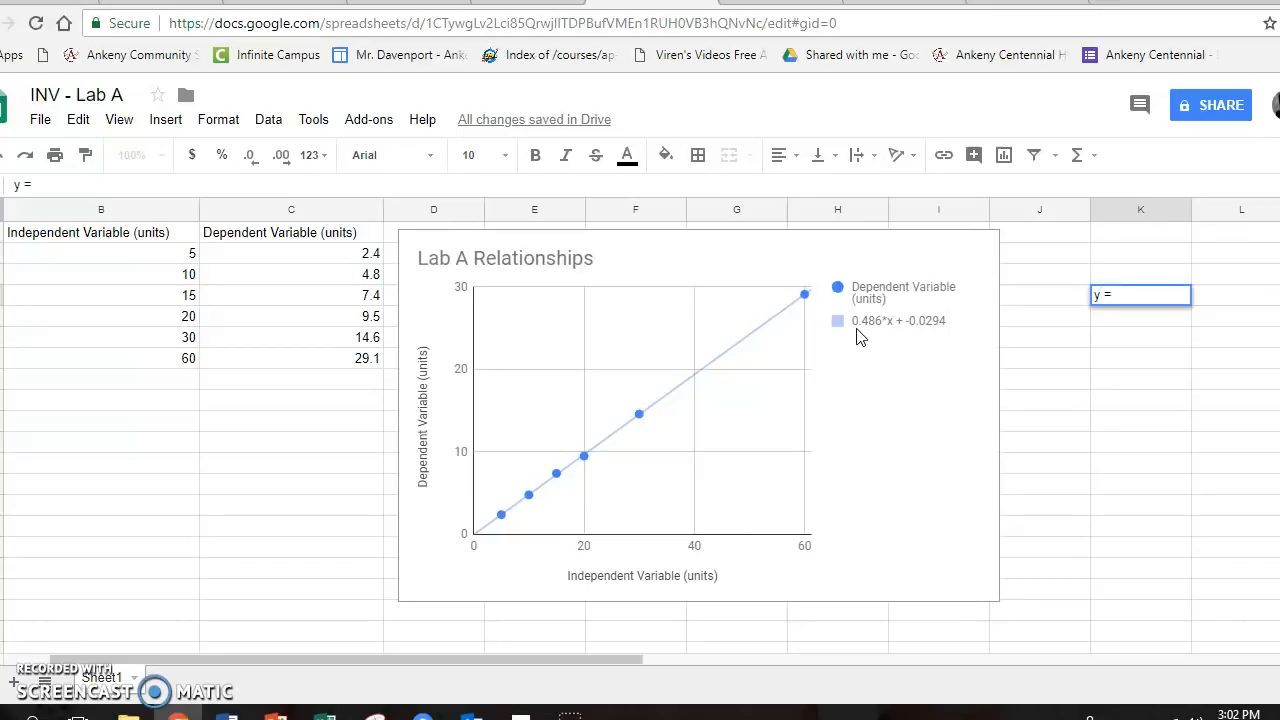
text(0.486x)
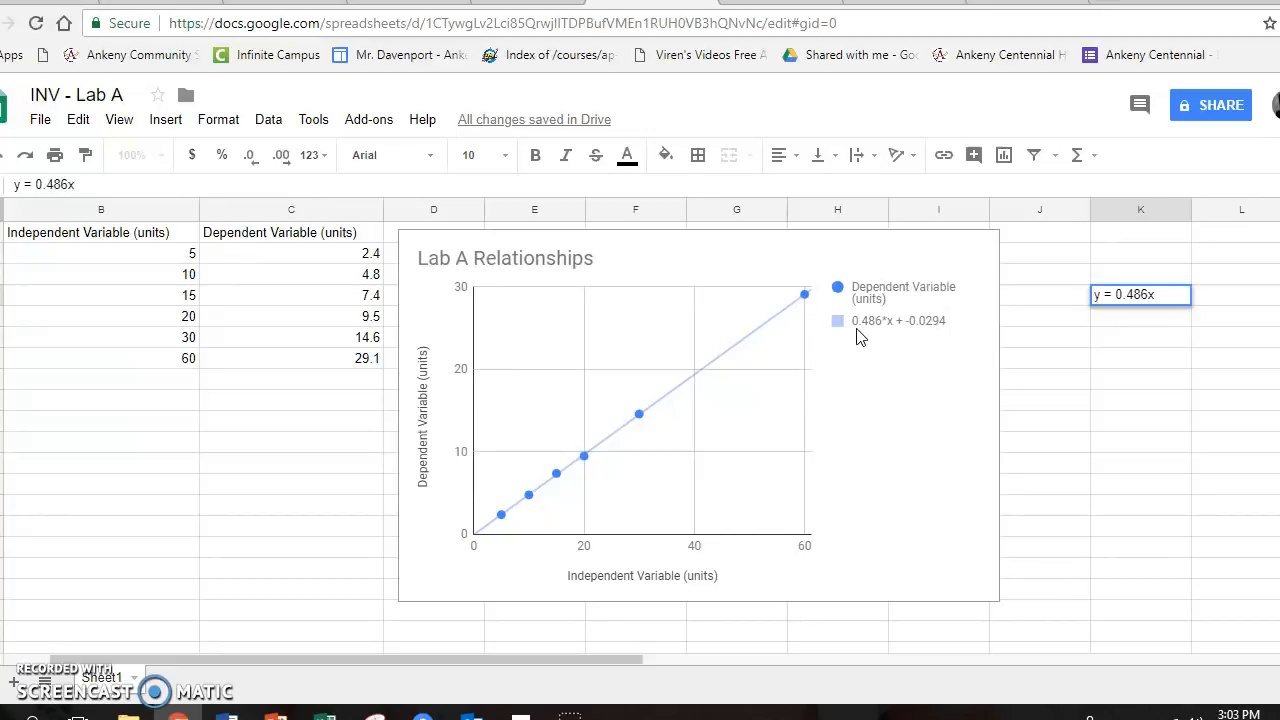
text( +)
text( -)
text( .0)
text(29)
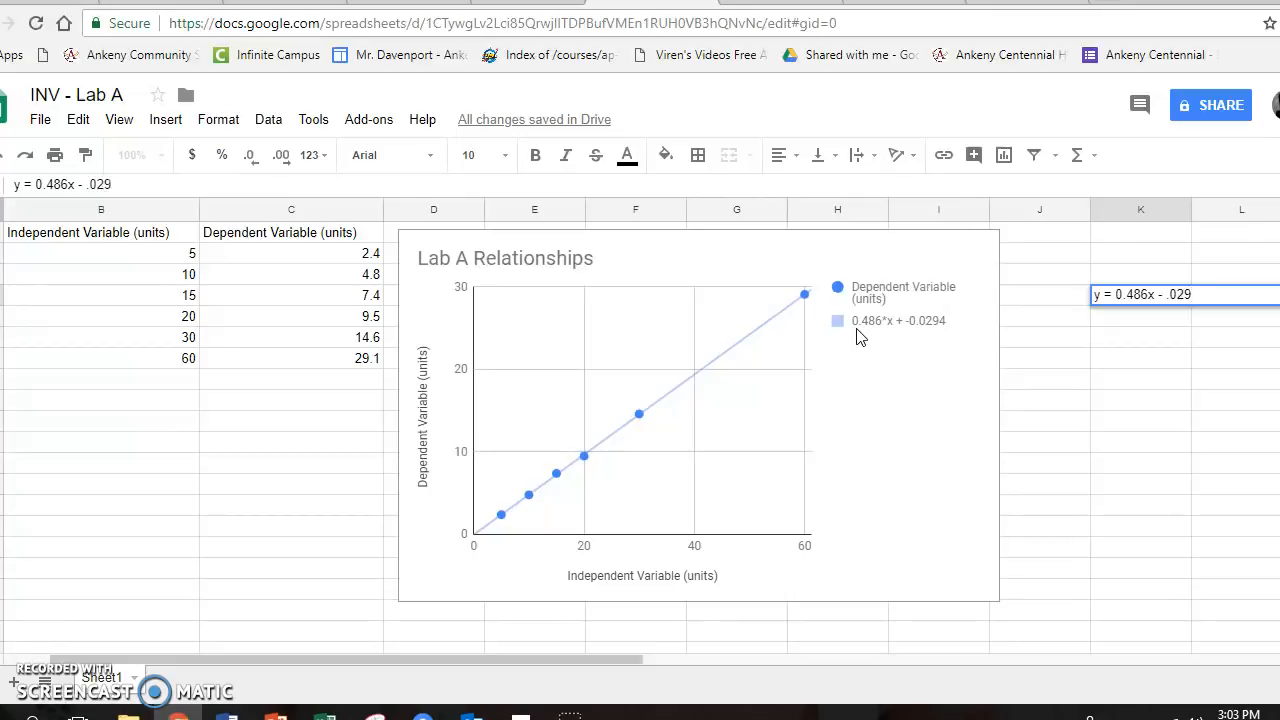
text(4)
key(Return)
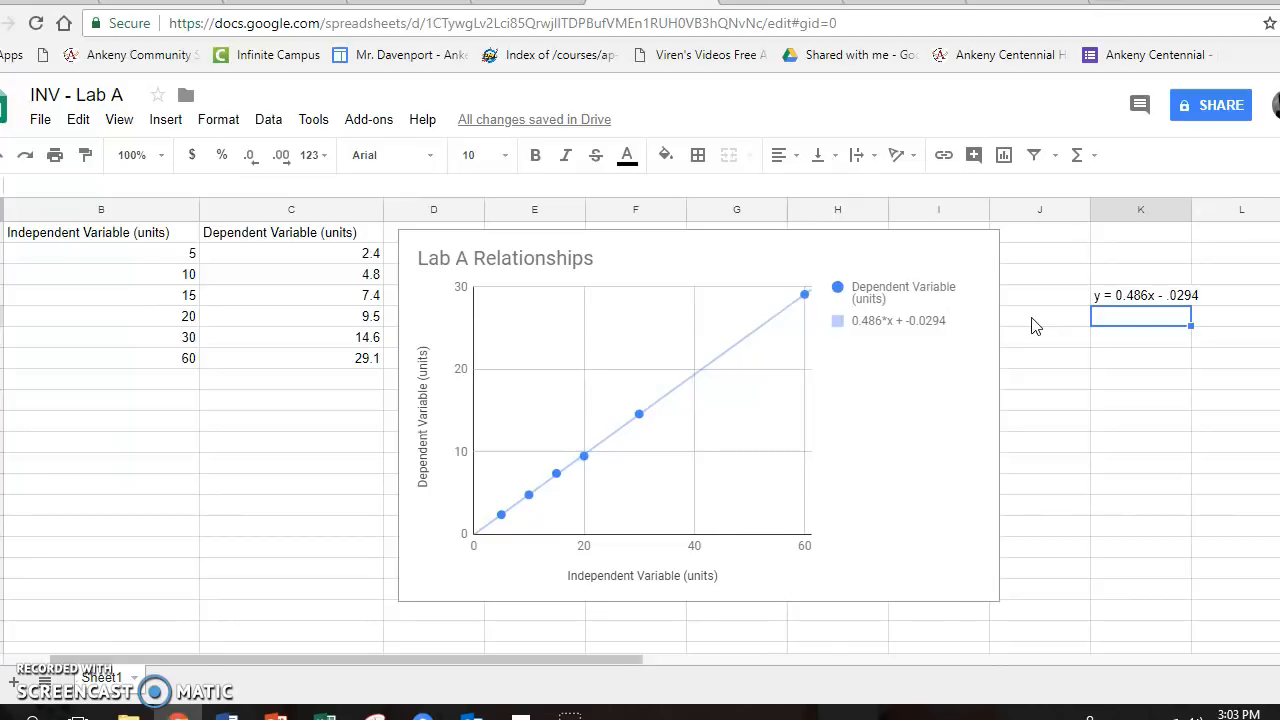
Enter the equation with variables and units, "D = 0.486(yunit/xunit)I - .0294(yunit)", in cell K6
click(1118, 340)
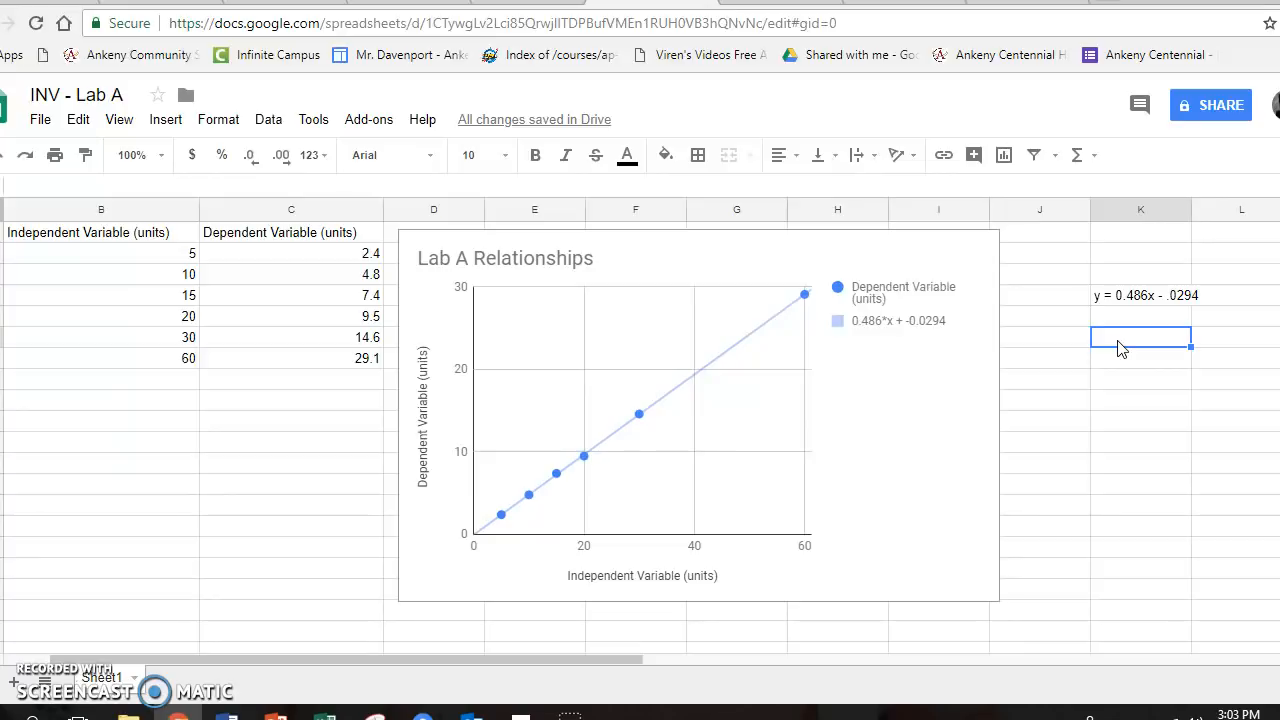
double_click(1120, 343)
text(D =)
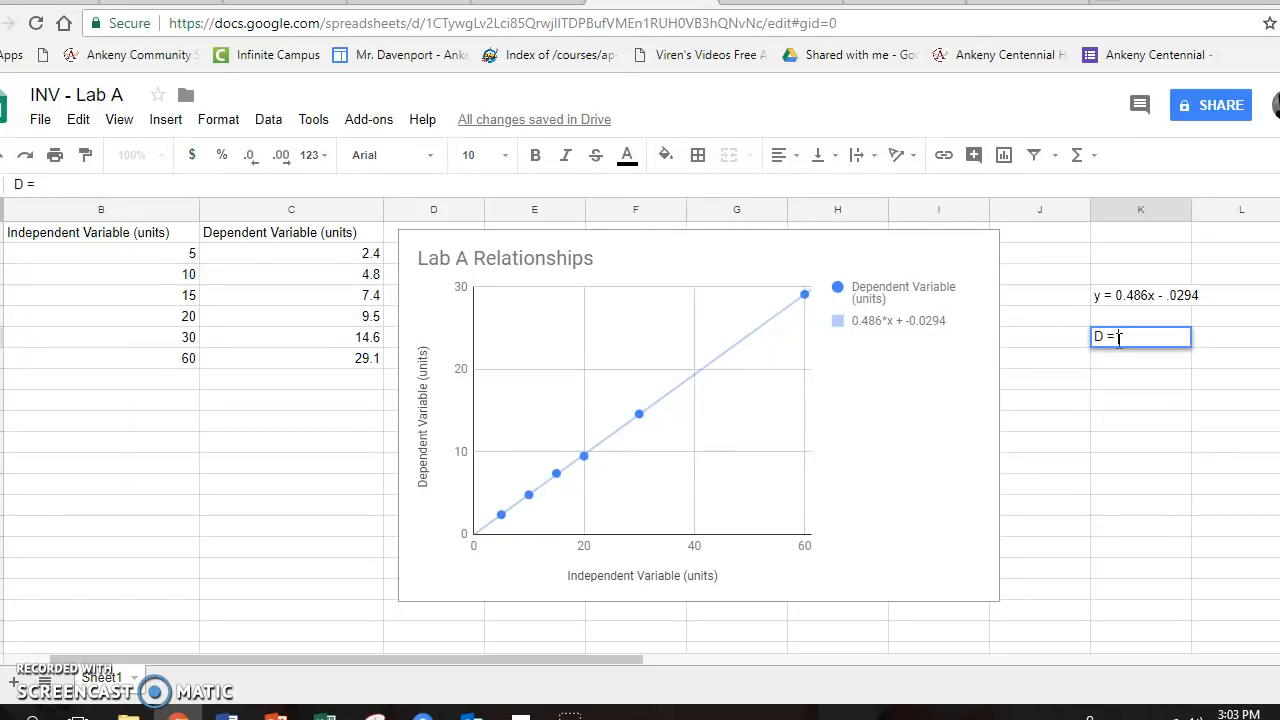
text( 0.486(yunit)
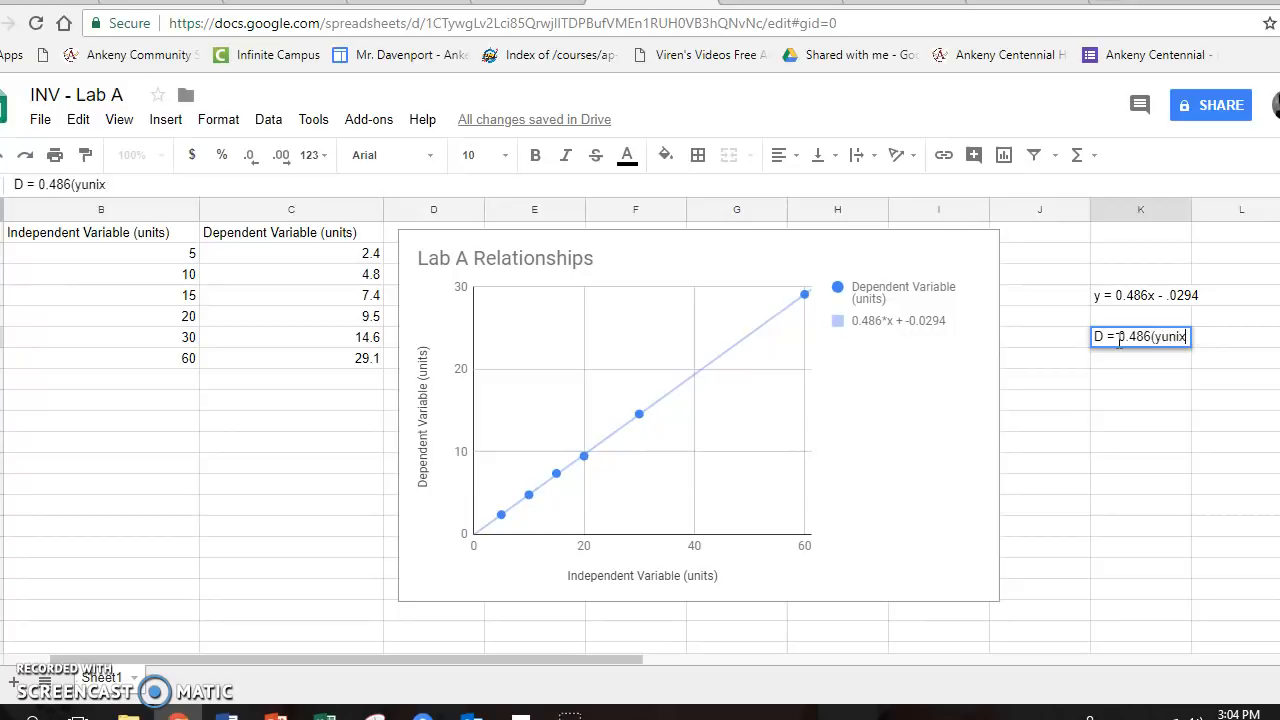
text(/xu)
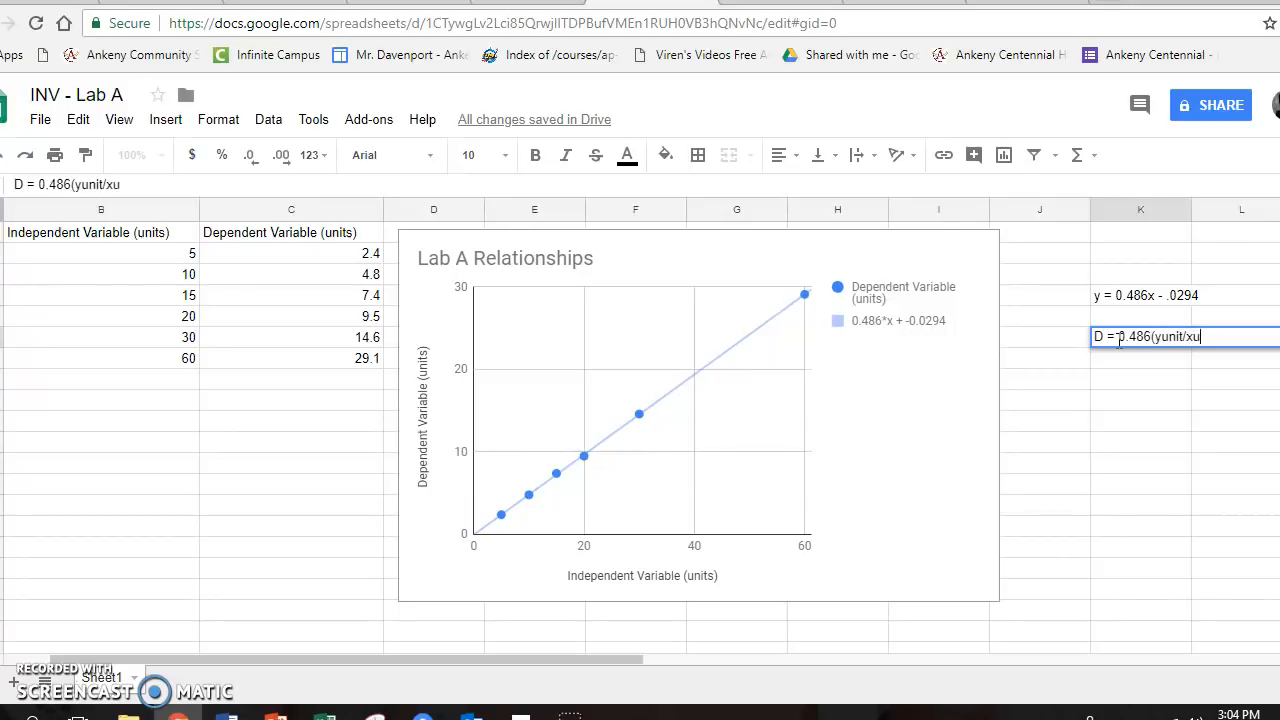
text(nit)l -)
text(.0294)
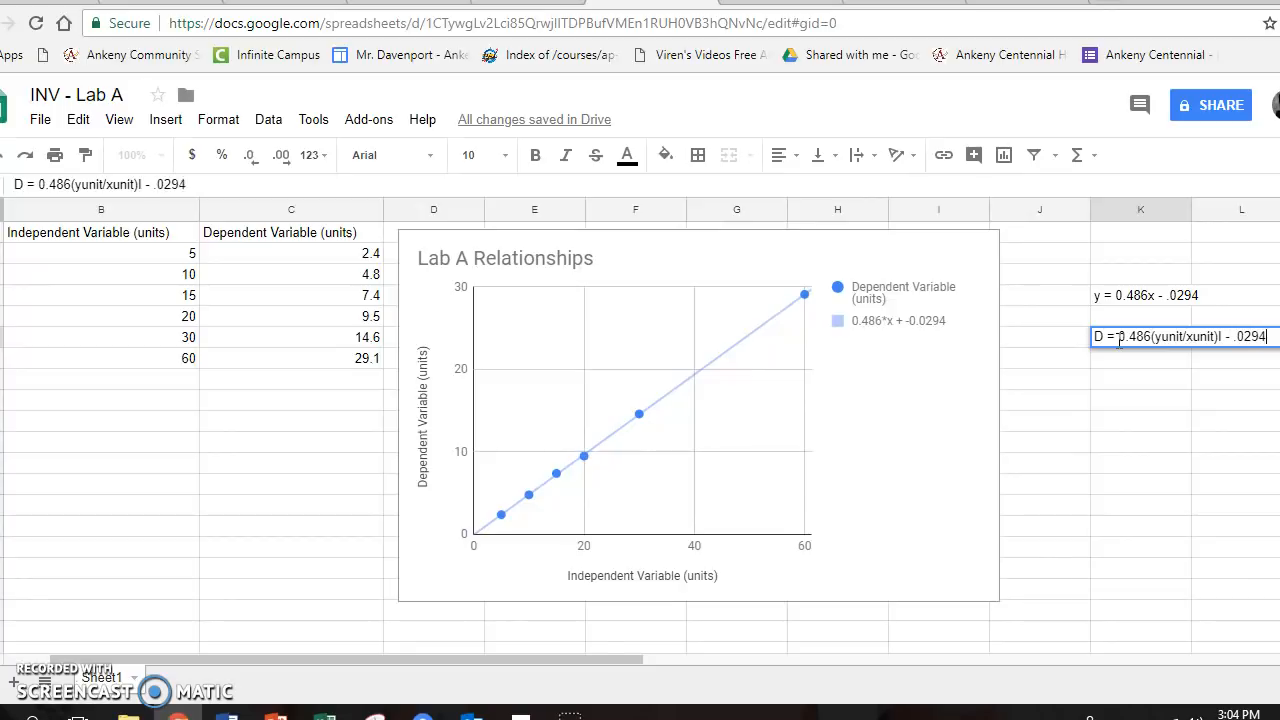
text((x)
key(BackSpace)
text(yunit/xunit))
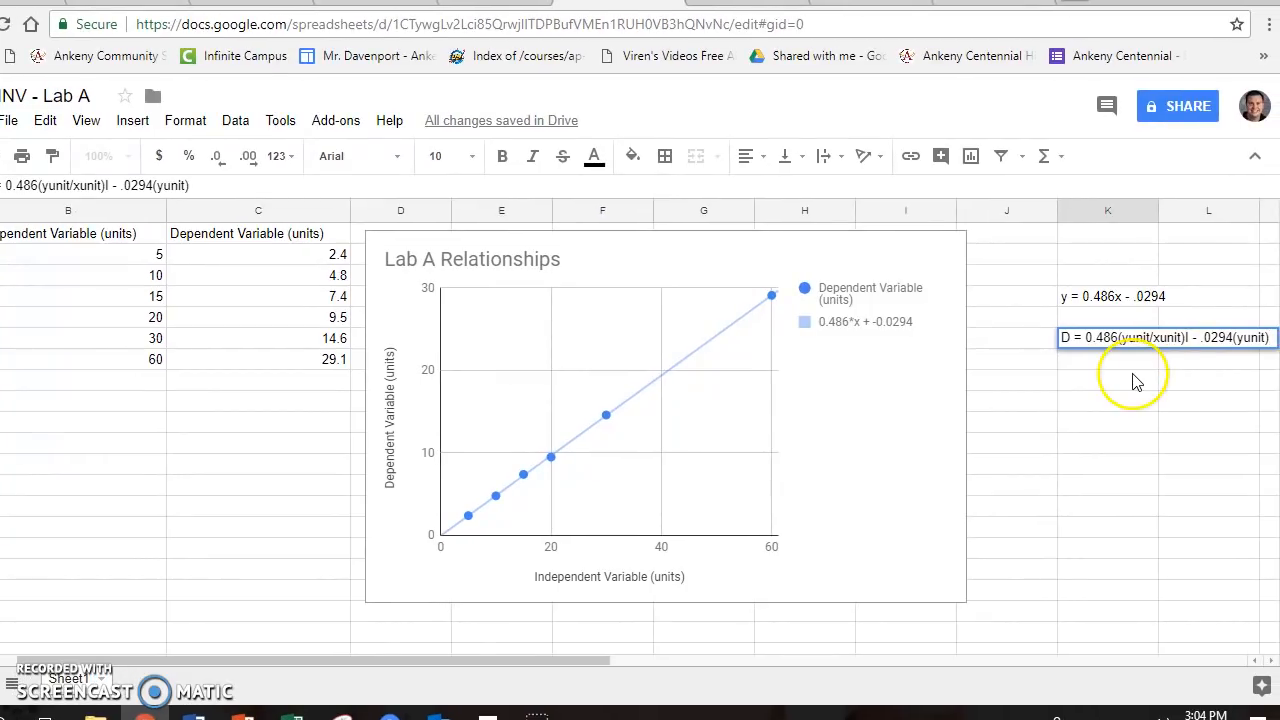
click(1112, 402)
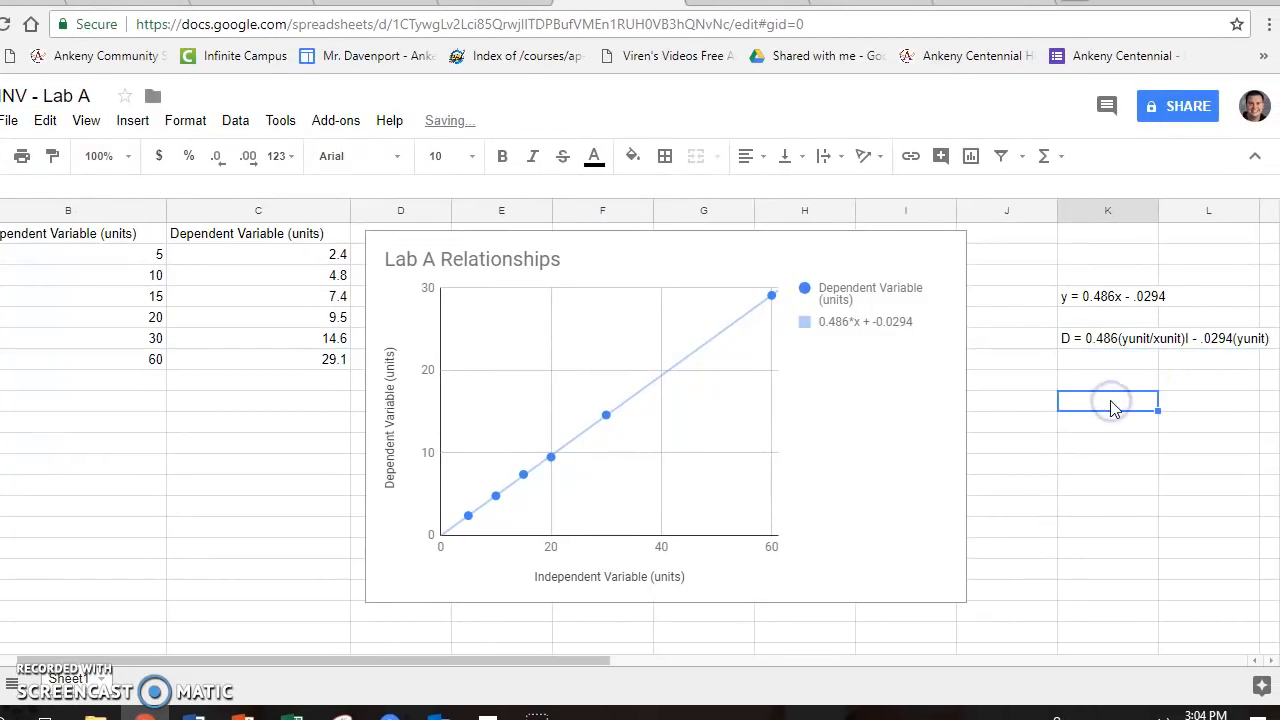